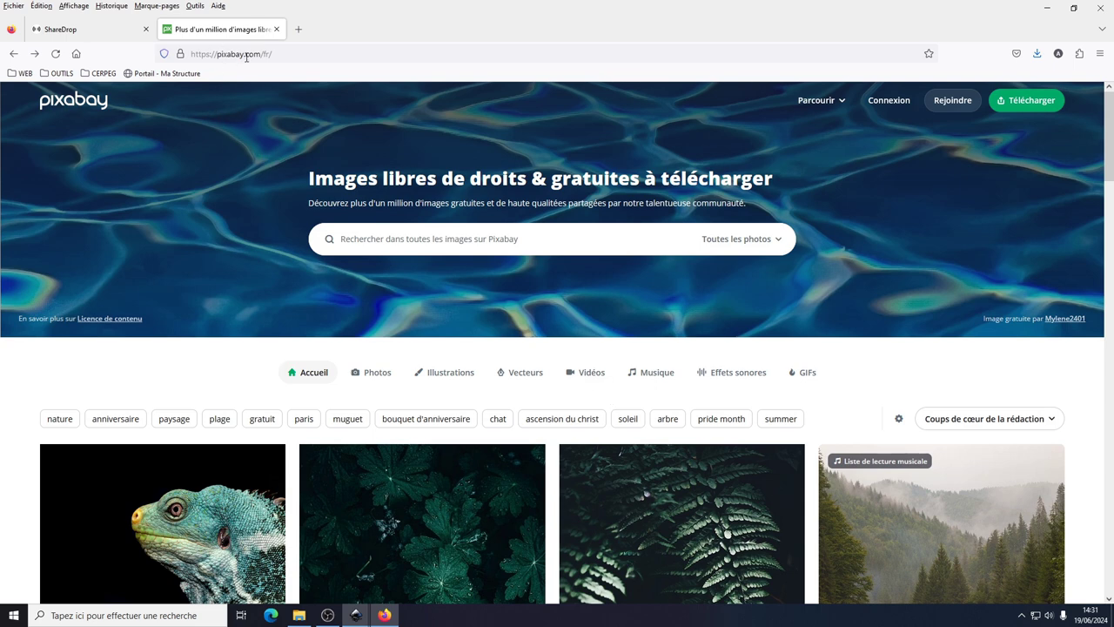
Search Pixabay's vector images for 'fantôme'.
left_click(754, 241)
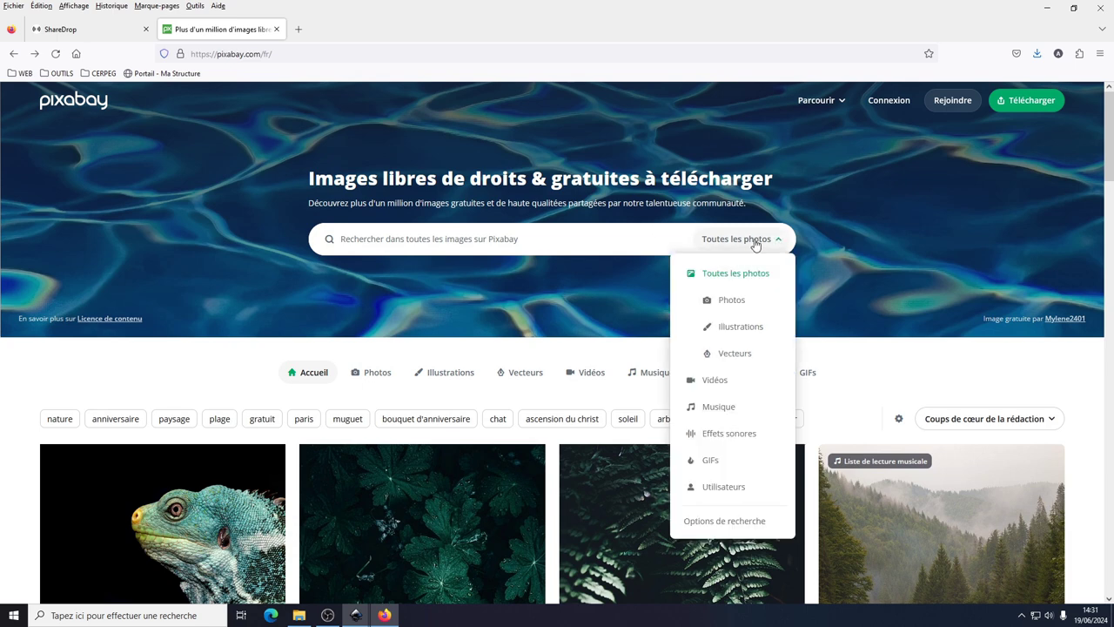
left_click(742, 355)
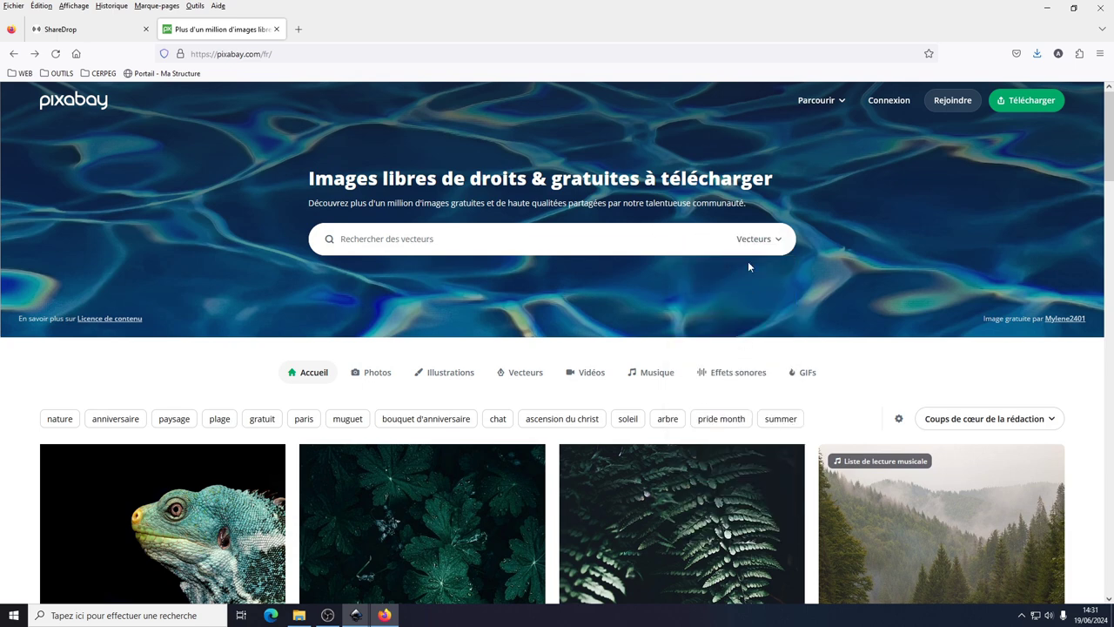
left_click(464, 234)
type("fan")
type("tôme")
key("Return")
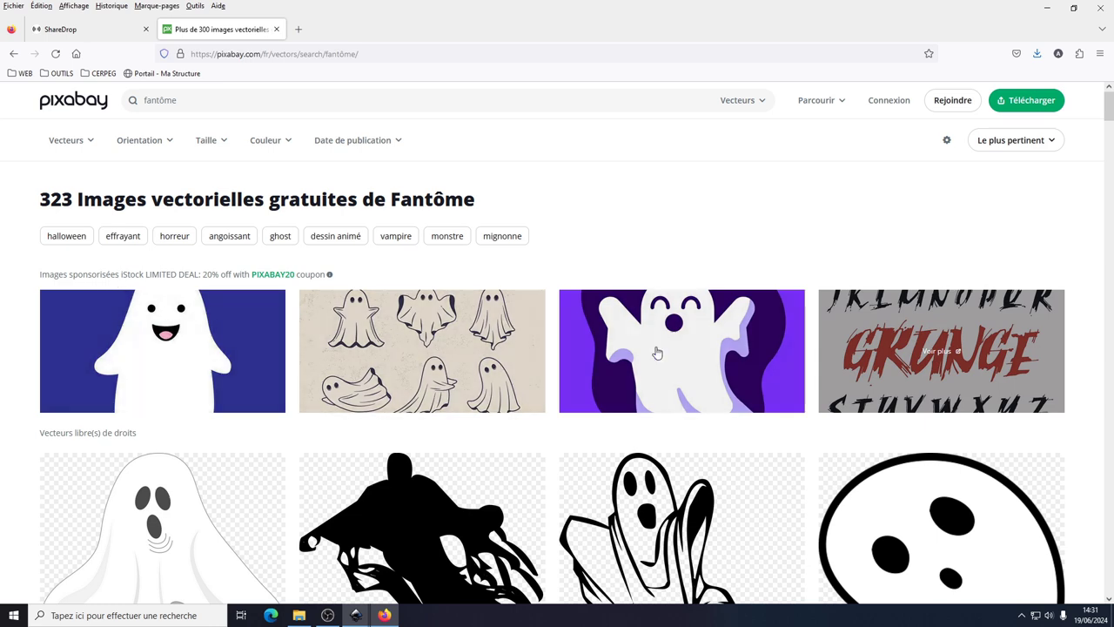
Scroll through the fantôme vector results to the bottom and back up to the purple ghost.
scroll(723, 228, "down", 3)
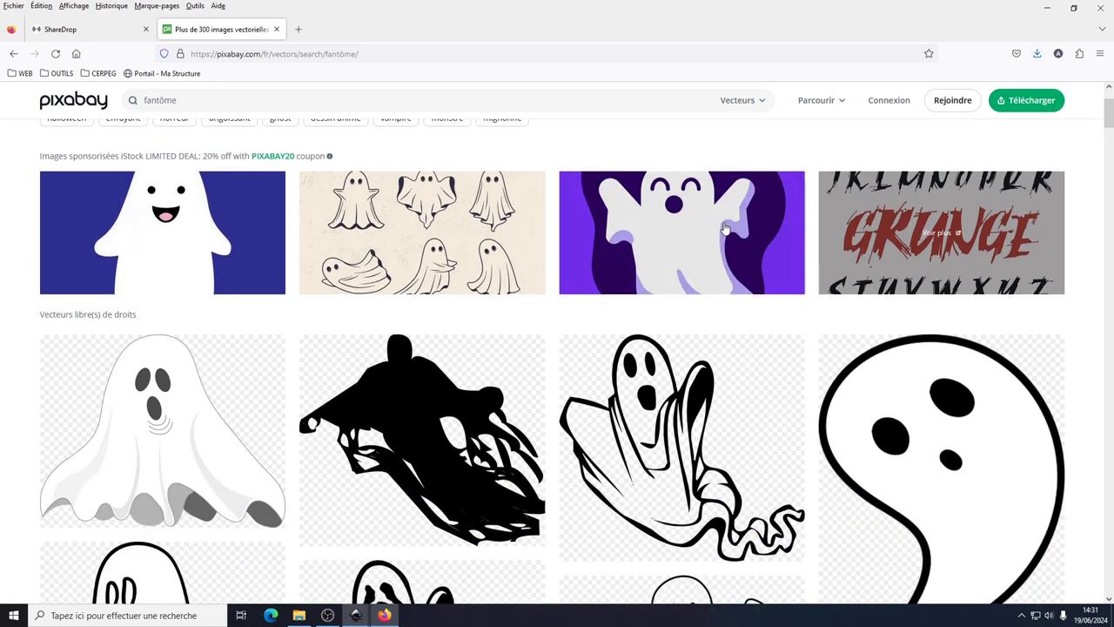
scroll(915, 405, "down", 2)
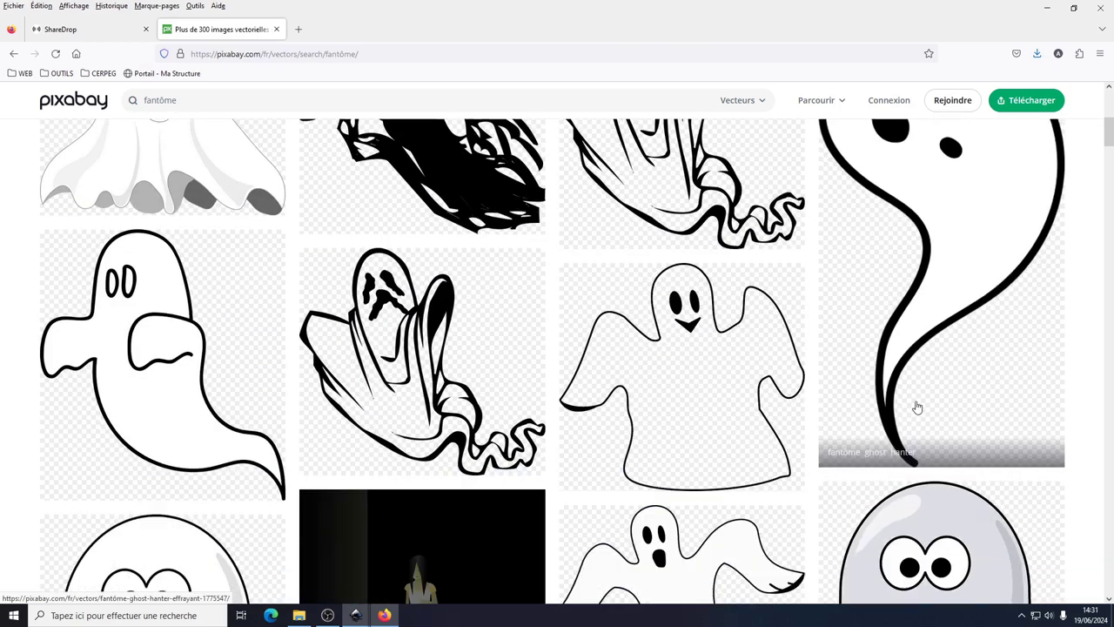
scroll(191, 400, "down", 3)
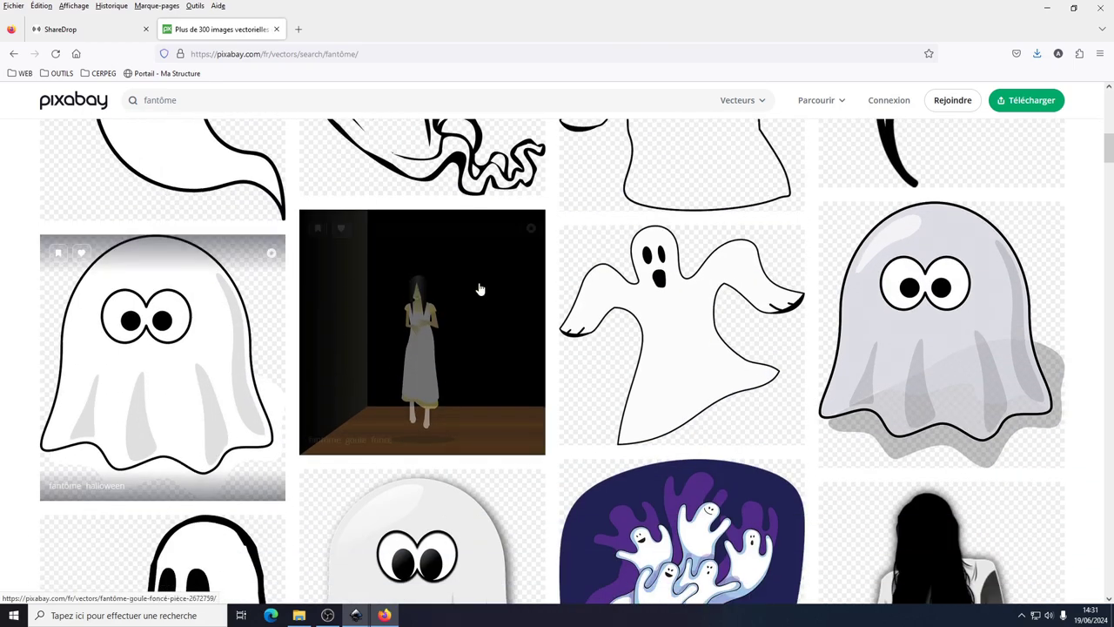
scroll(921, 313, "down", 4)
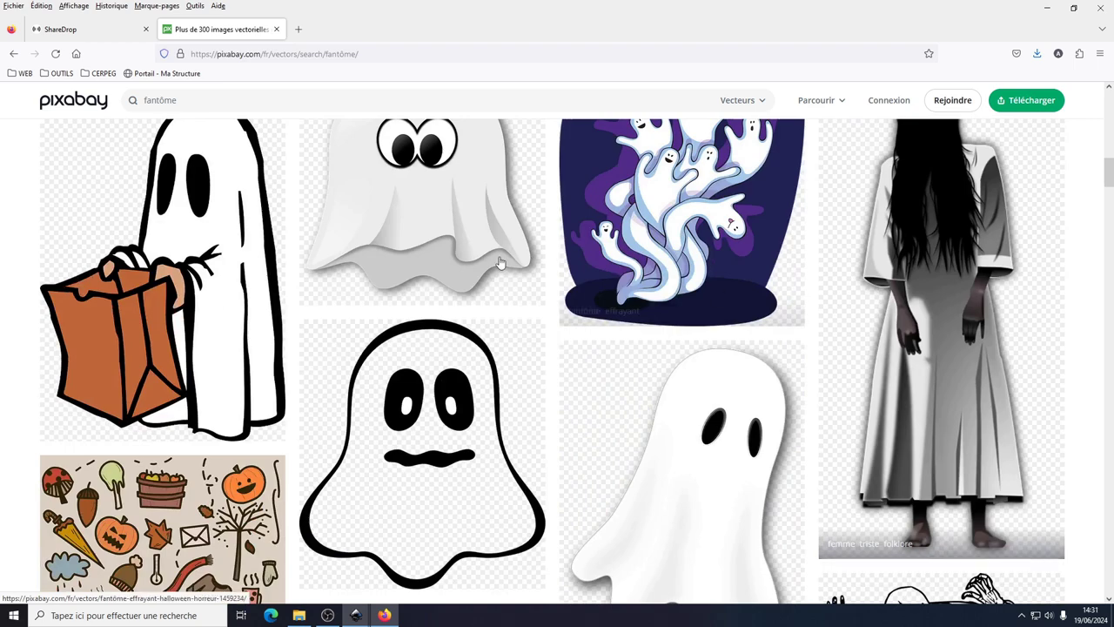
scroll(642, 395, "down", 1)
scroll(841, 391, "down", 2)
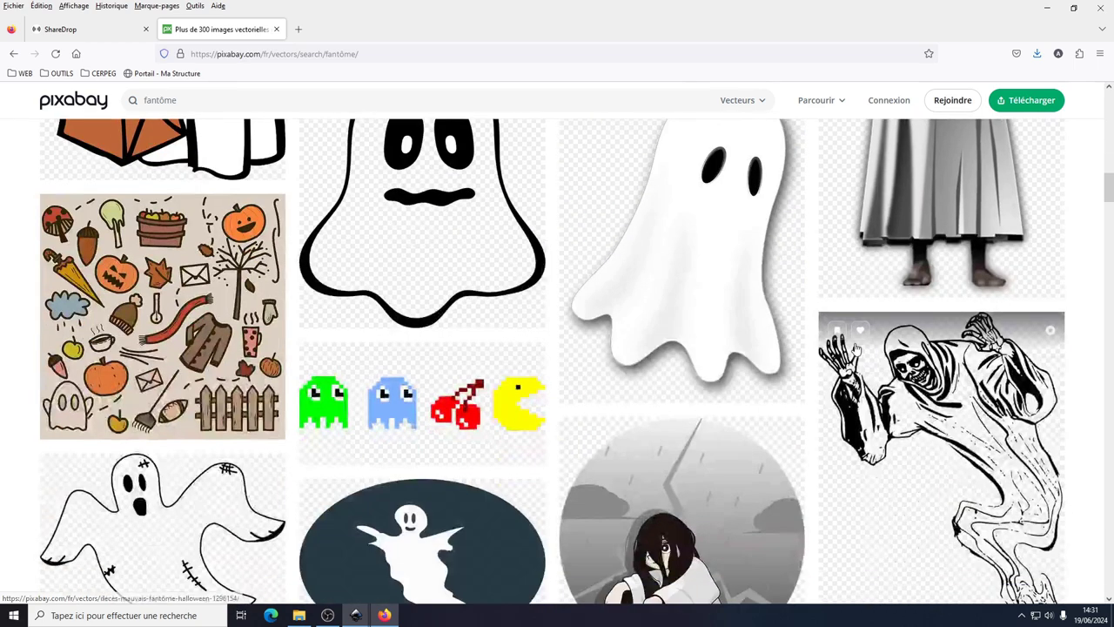
scroll(841, 365, "down", 3)
scroll(856, 348, "down", 3)
scroll(857, 348, "down", 4)
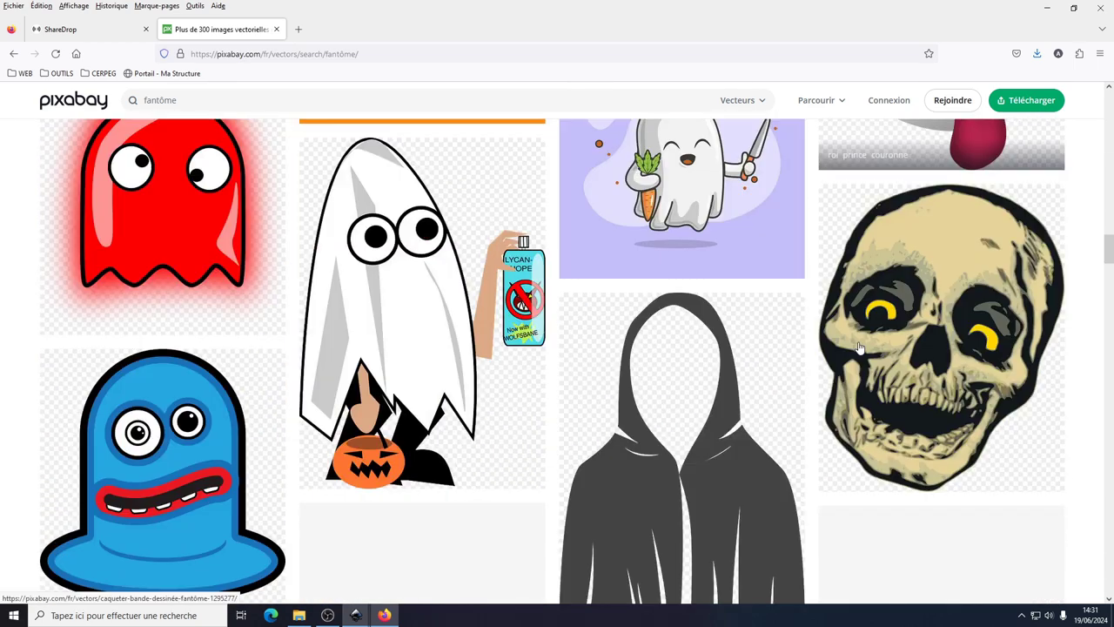
scroll(857, 346, "down", 5)
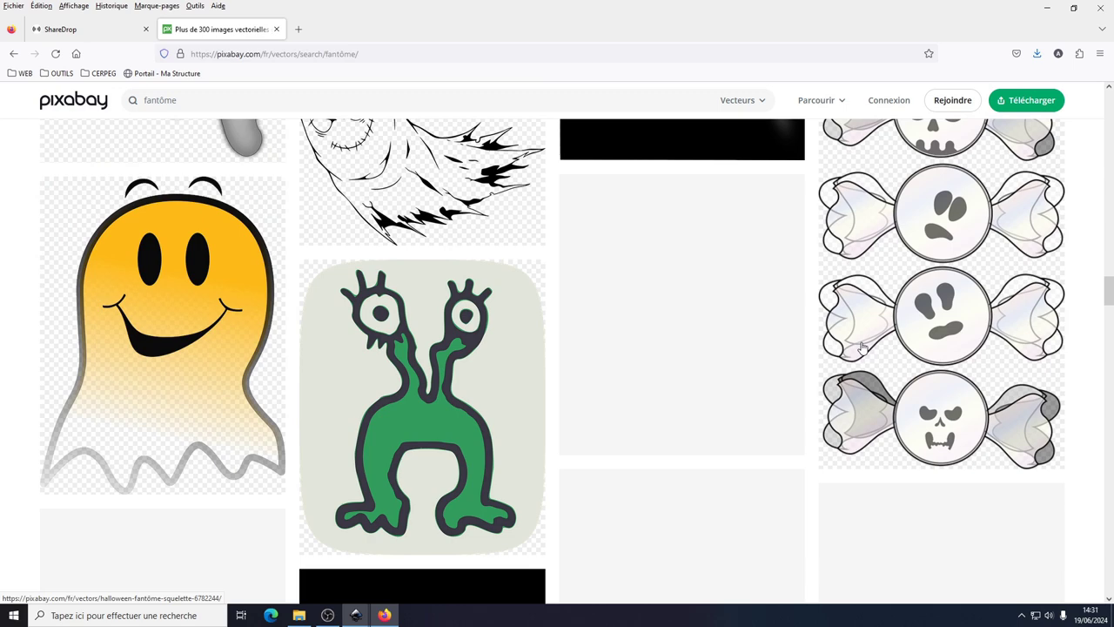
scroll(862, 347, "down", 5)
left_click_drag(1106, 405, 1108, 571)
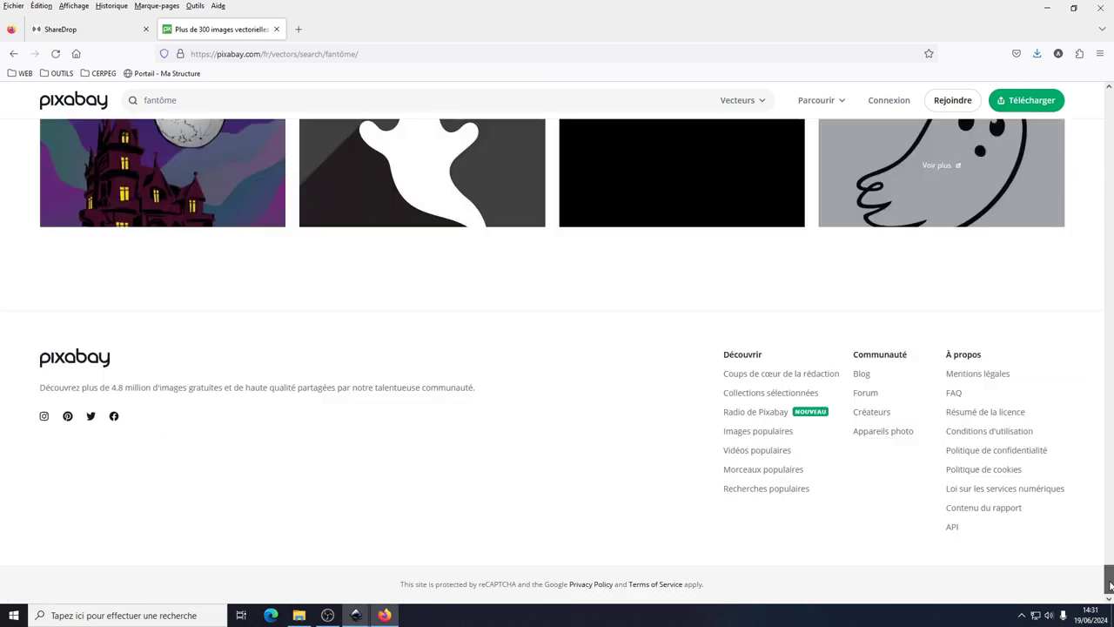
scroll(1025, 380, "up", 3)
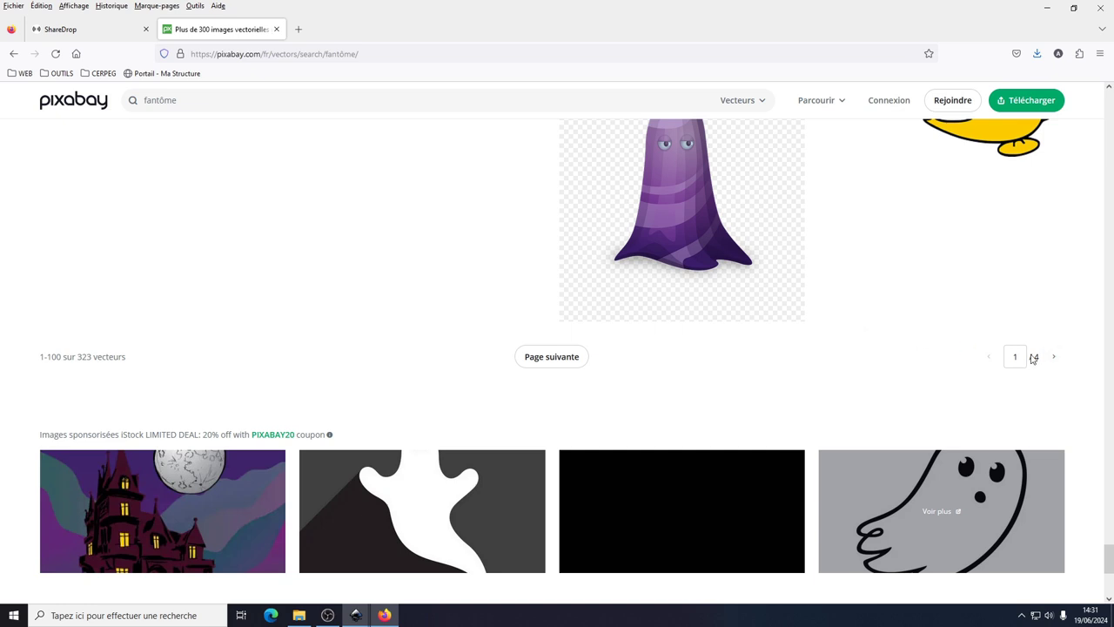
scroll(880, 340, "up", 5)
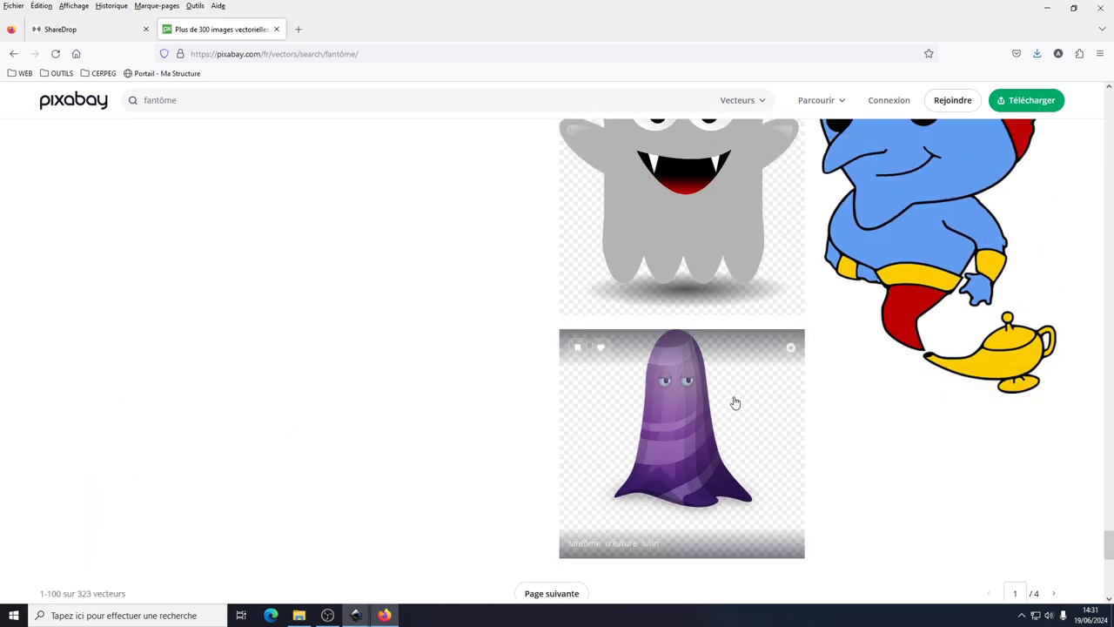
mouse_move(681, 443)
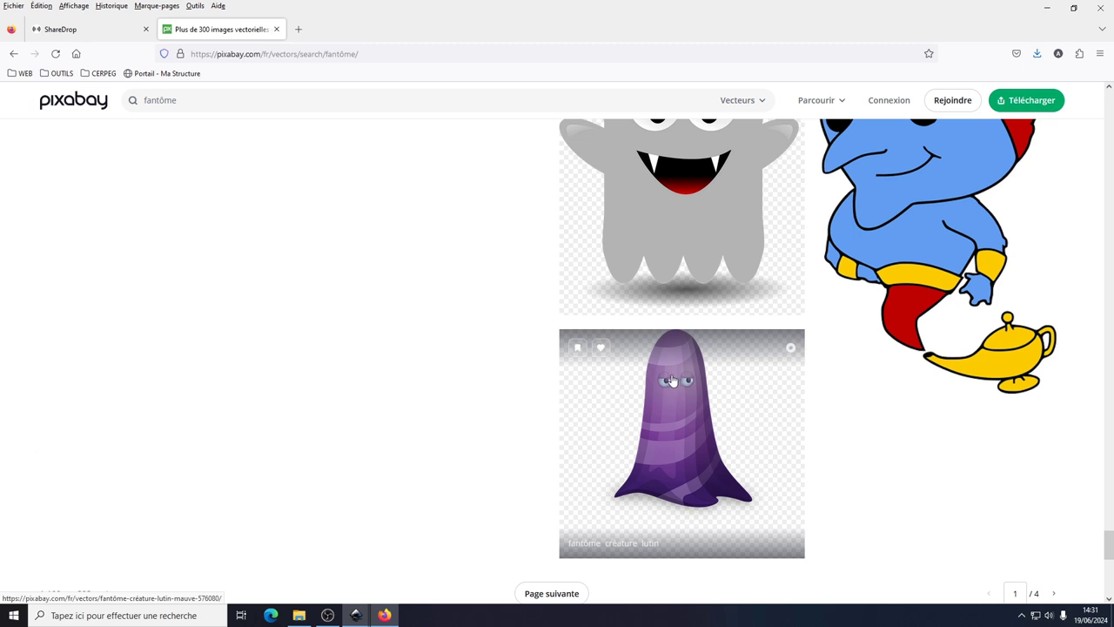
Open the purple ghost's page in a new tab and choose the Image vectorielle SVG download.
middle_click(674, 376)
left_click(315, 28)
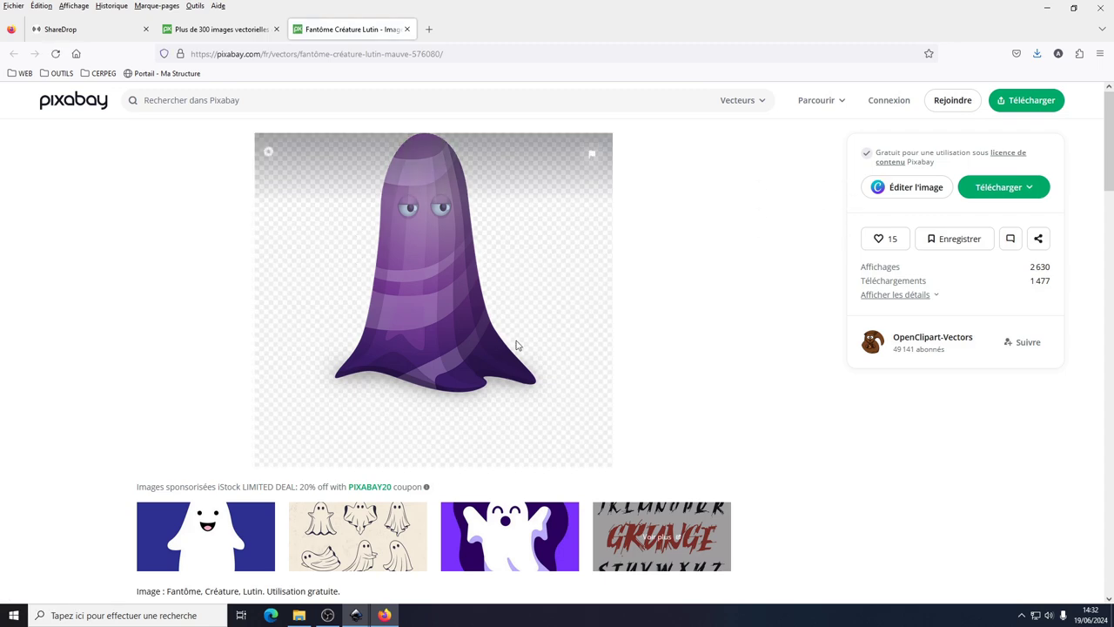
left_click(1001, 186)
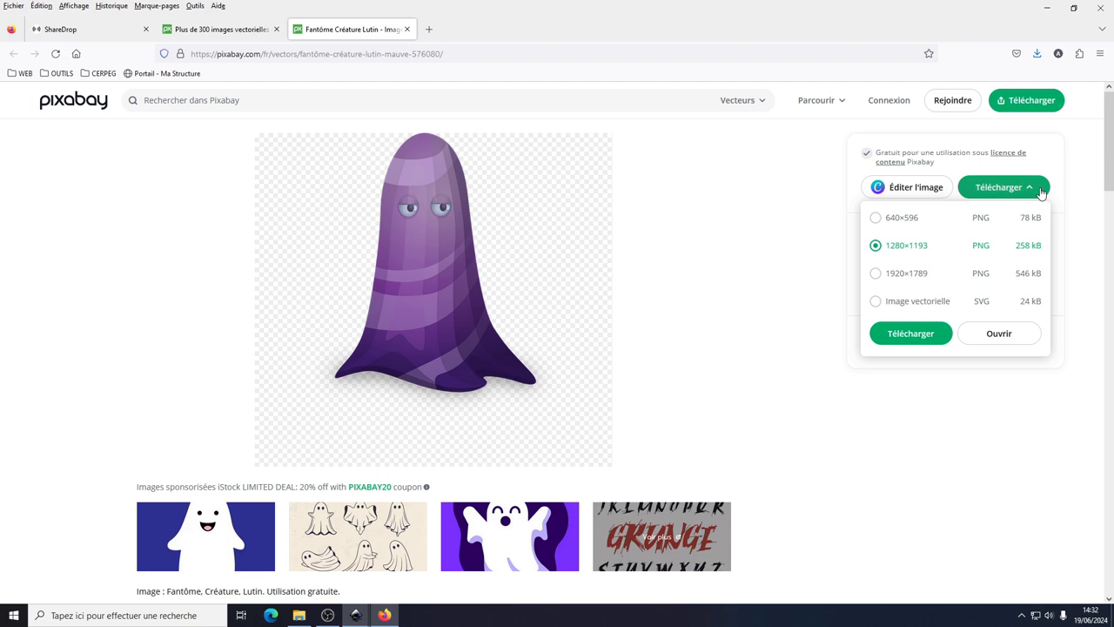
left_click(912, 303)
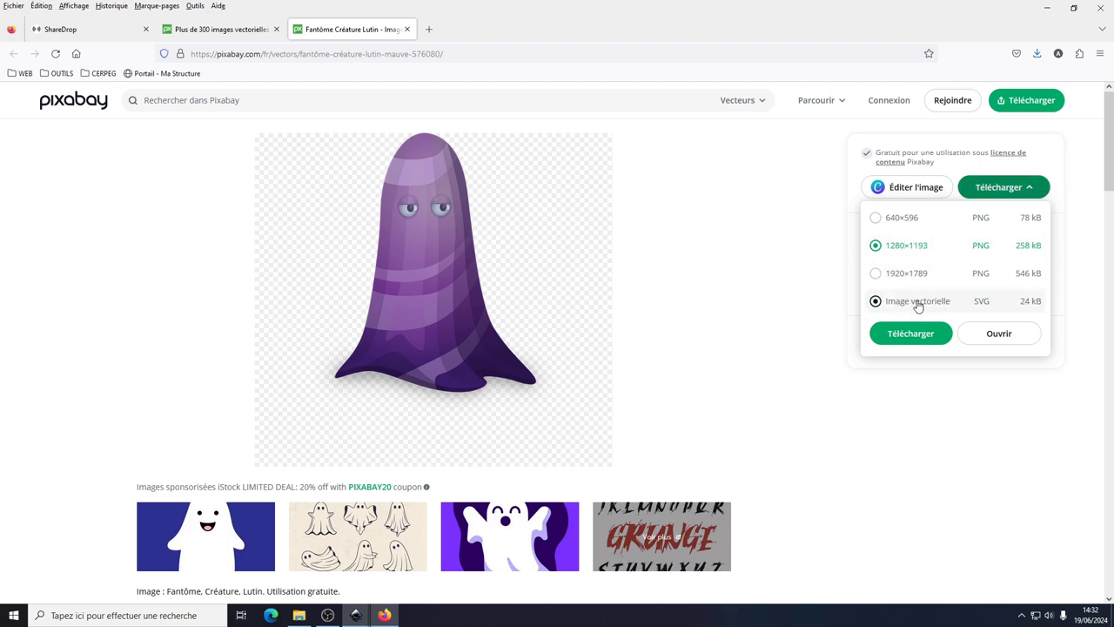
left_click(917, 305)
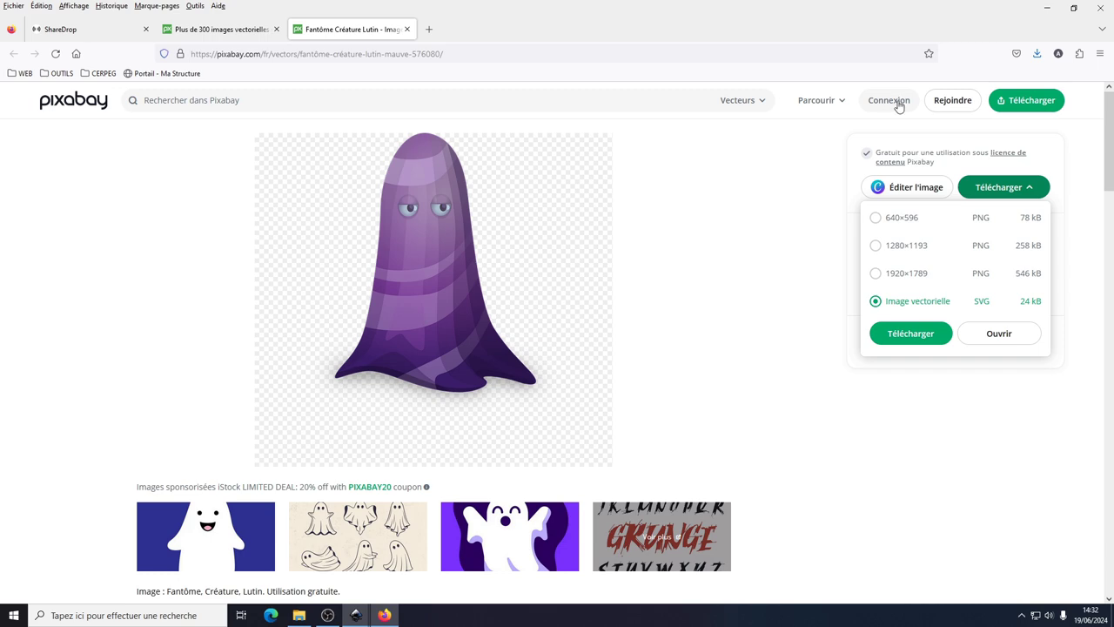
Sign in to Pixabay with Google, allowing the blocked popup and entering the account password.
left_click(898, 106)
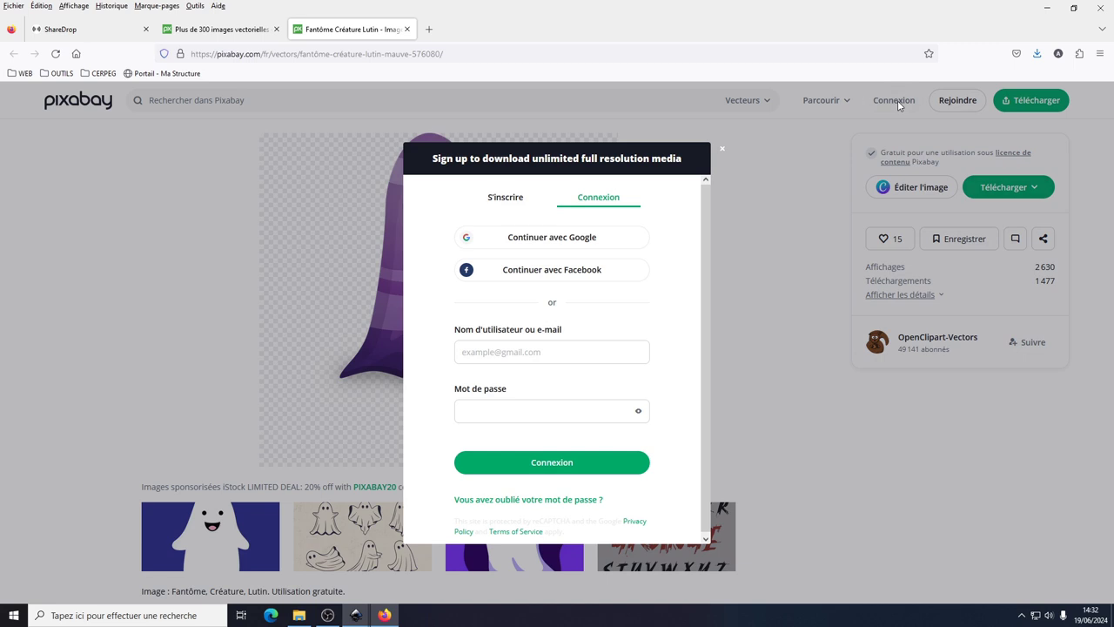
left_click(614, 239)
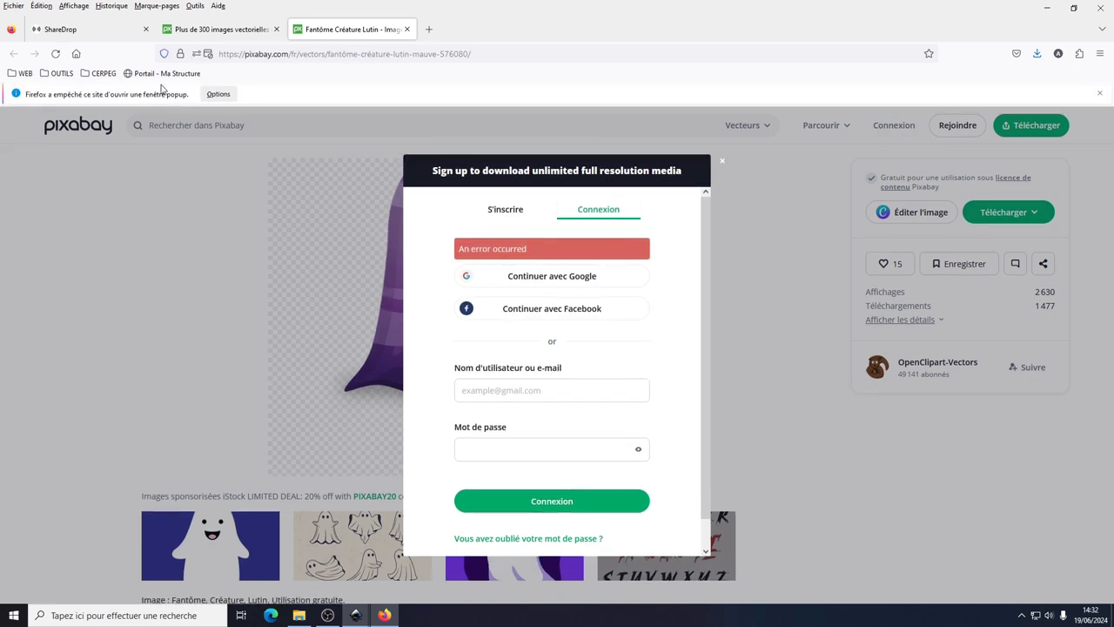
left_click(218, 94)
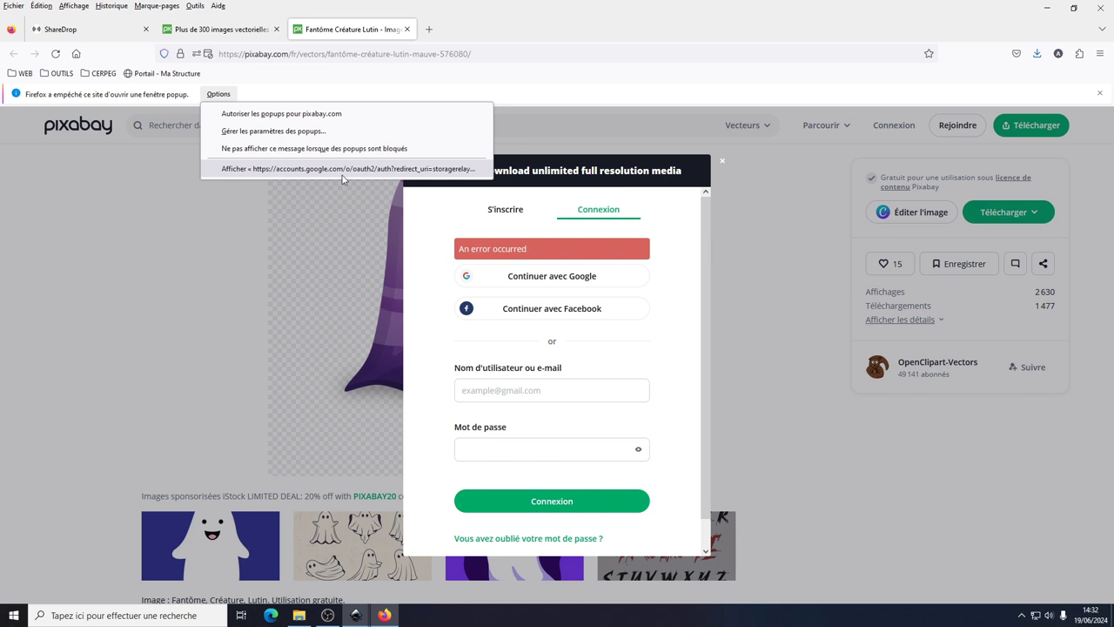
left_click(394, 169)
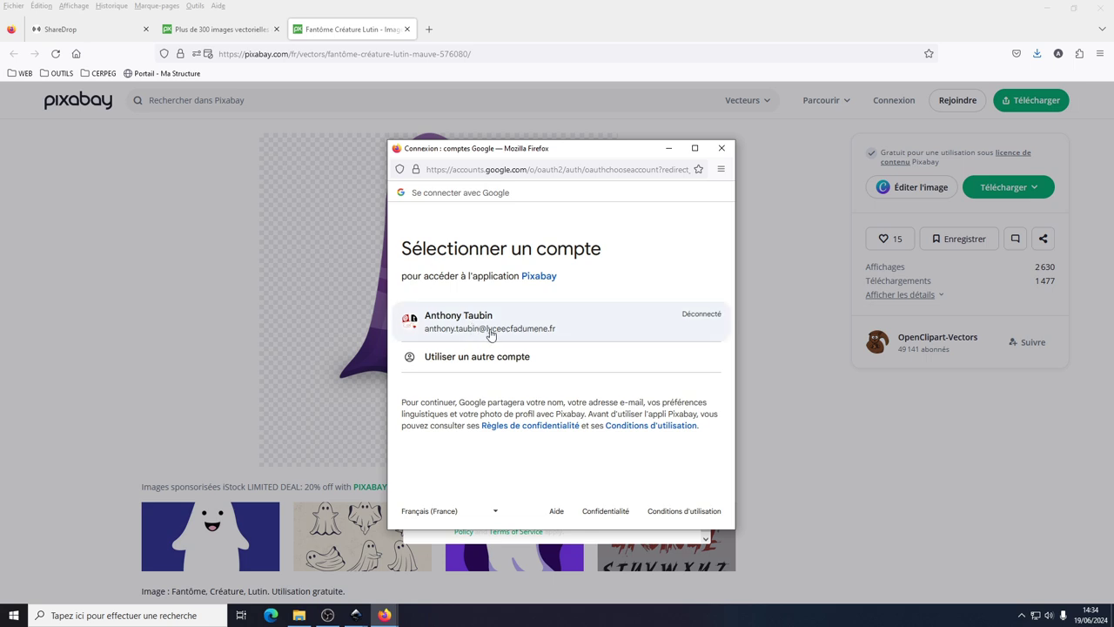
left_click(490, 330)
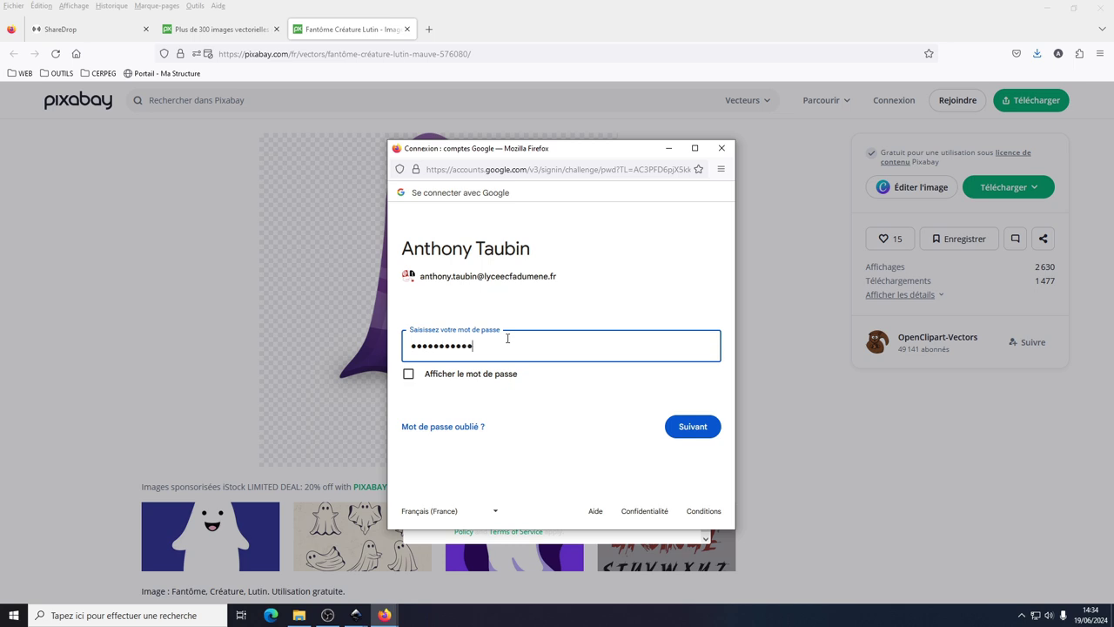
key("Return")
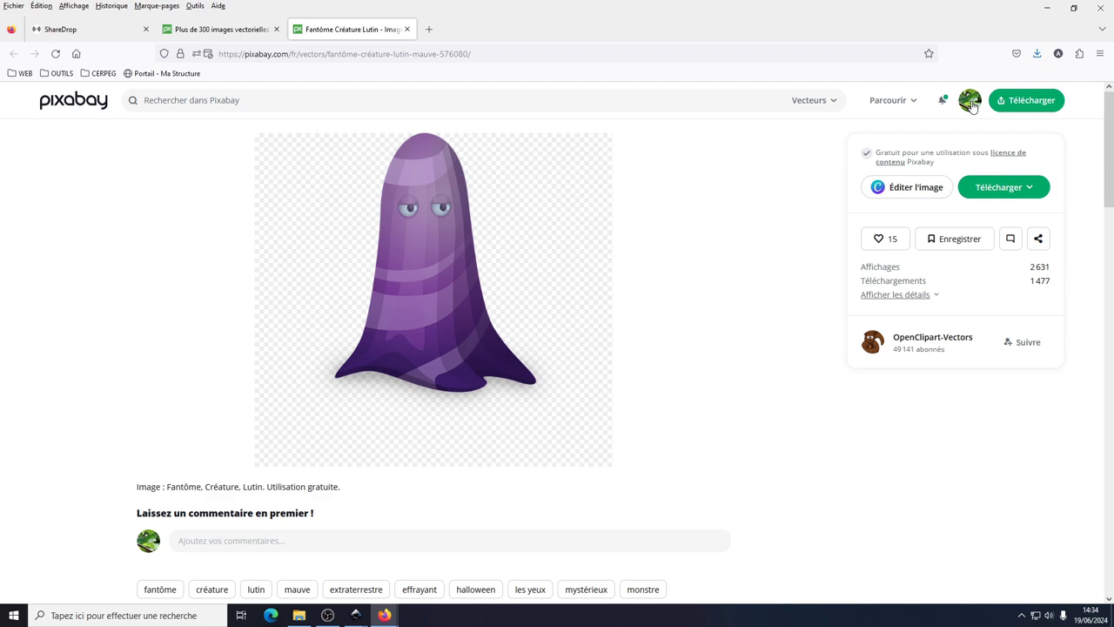
Download the ghost SVG as ghost-576080.svg into Vidéos and close the thank-you popup.
left_click(1048, 191)
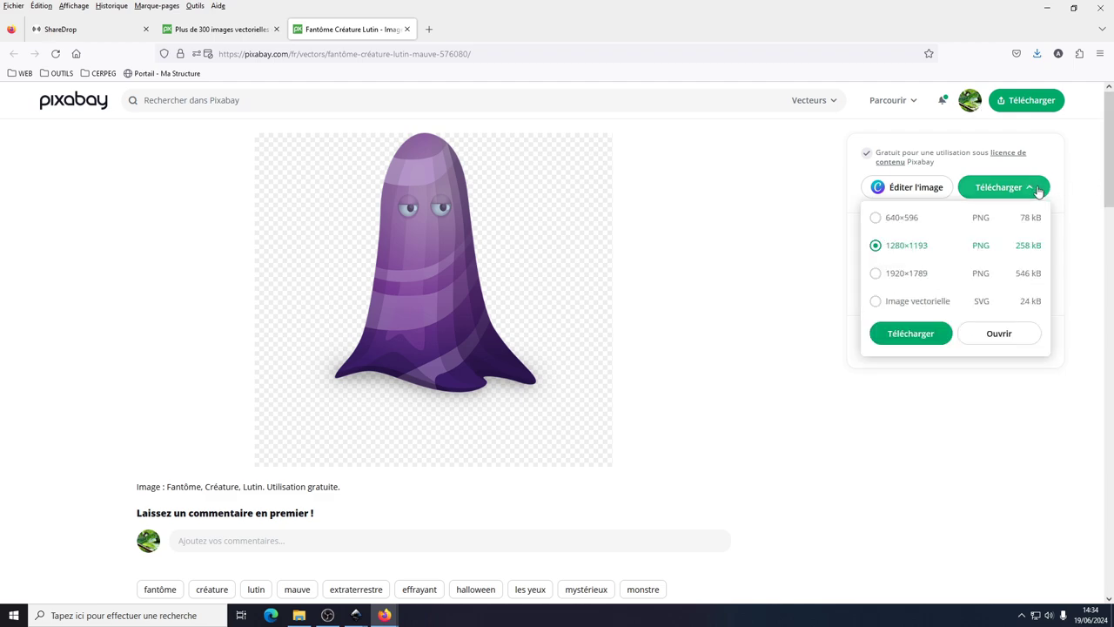
left_click(876, 301)
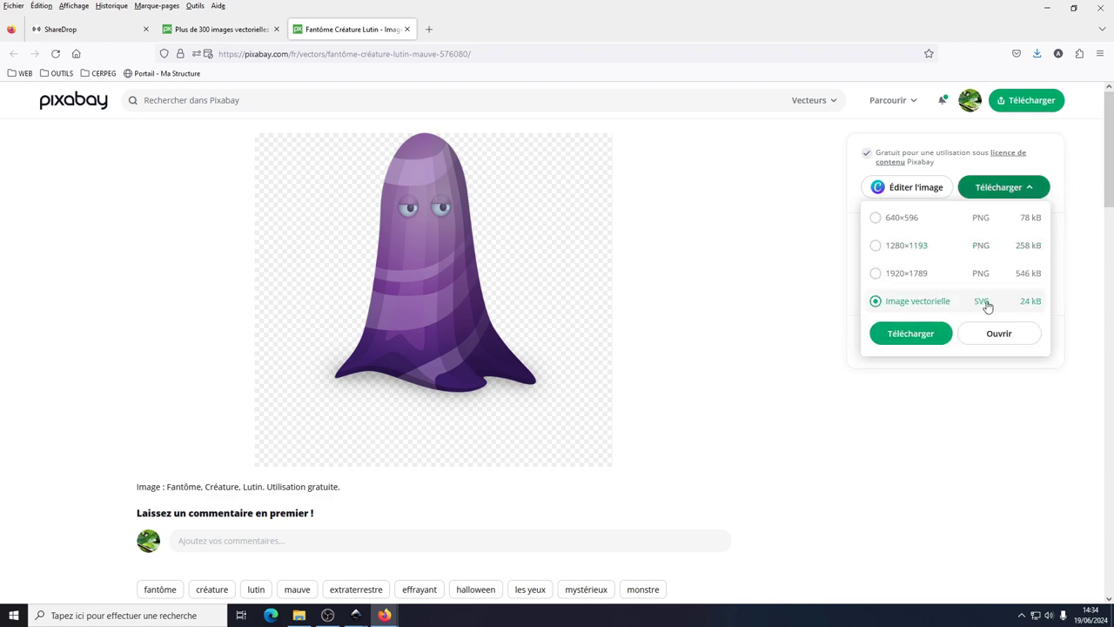
left_click(924, 336)
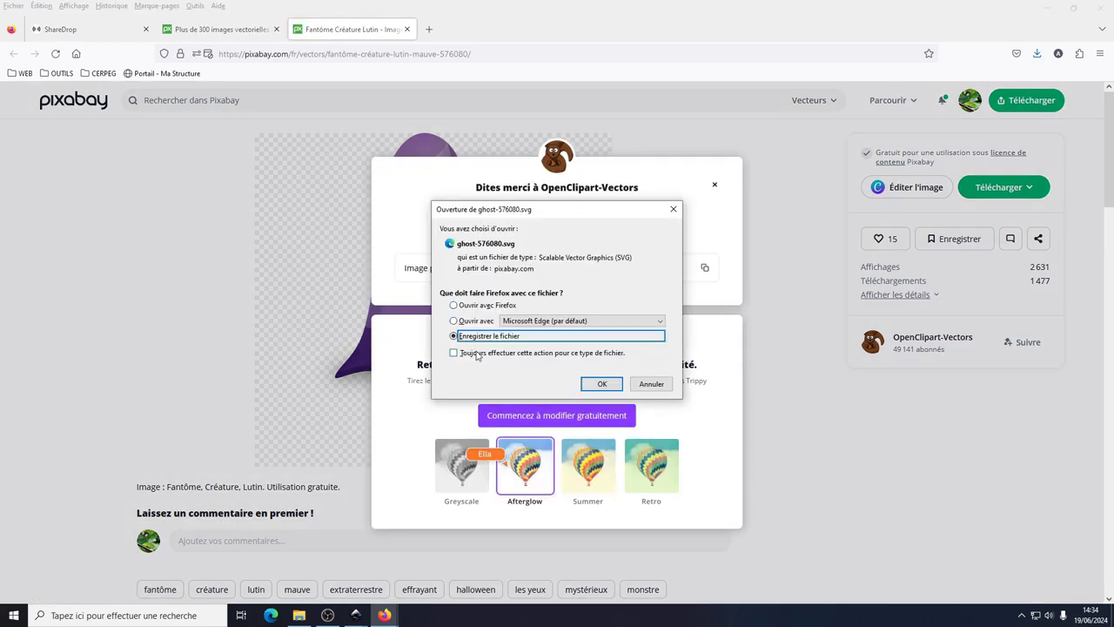
left_click(612, 386)
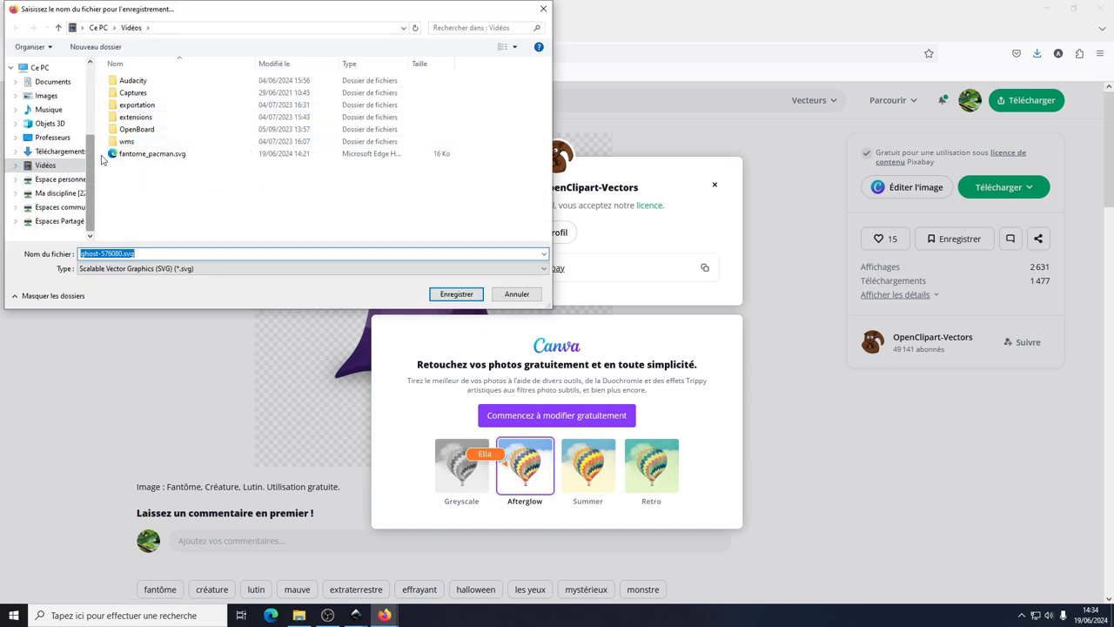
left_click(451, 295)
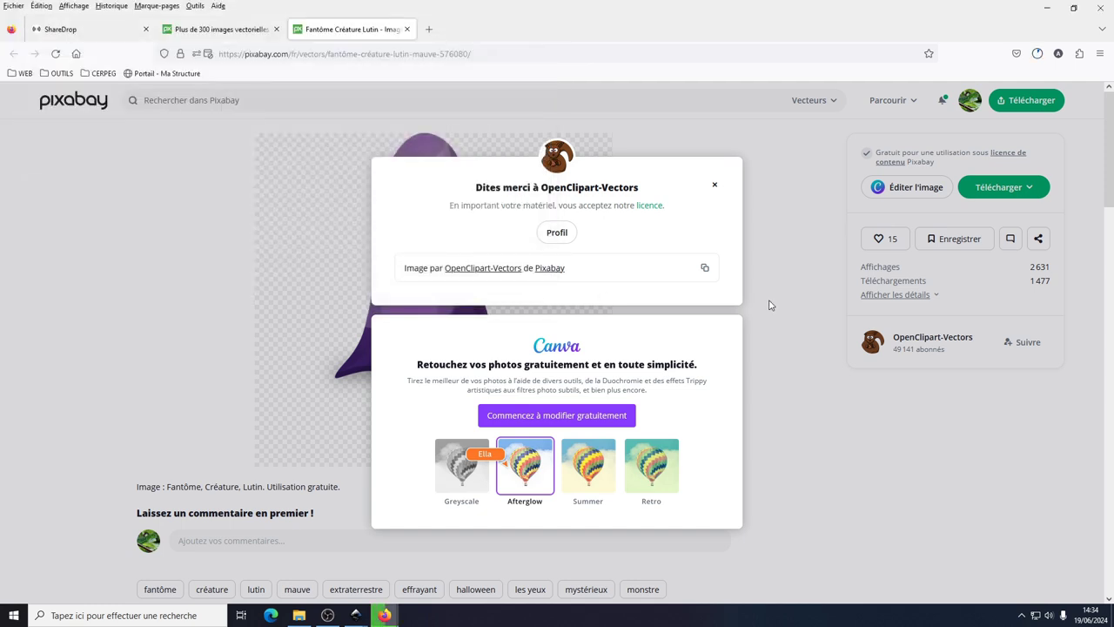
left_click(715, 187)
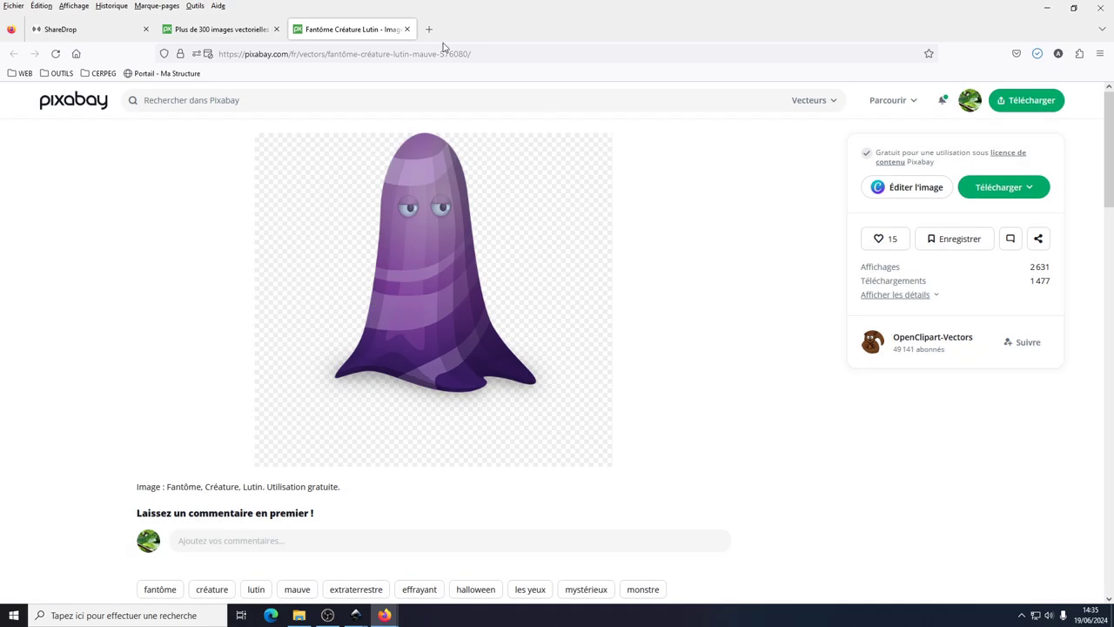
Return to the fantôme results and open the witch-hat pumpkin's page.
left_click(217, 26)
scroll(600, 238, "up", 2)
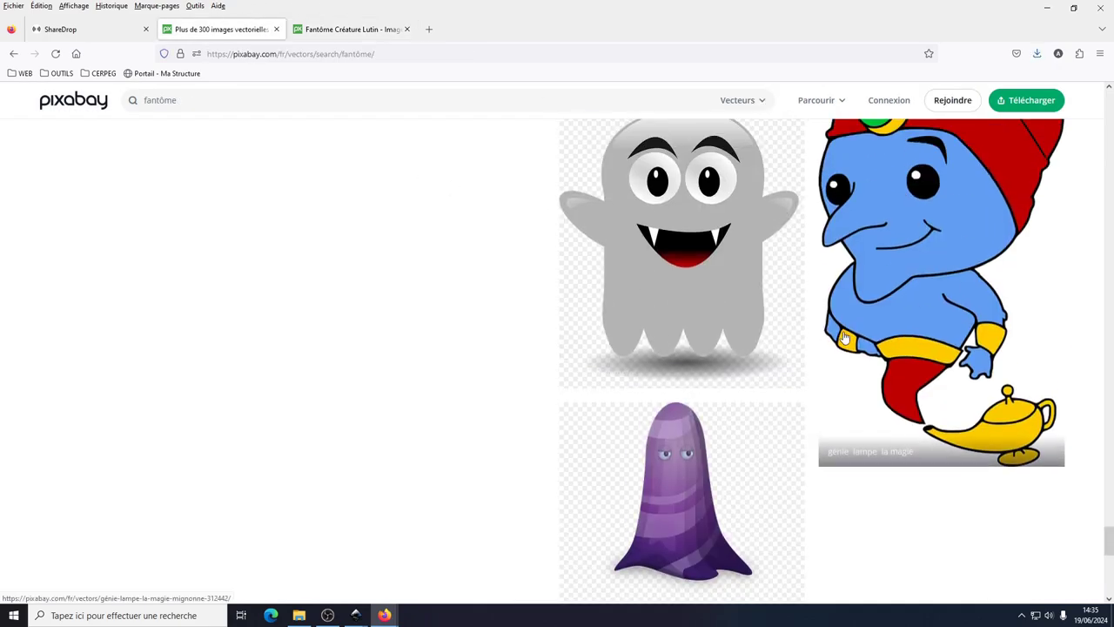
scroll(662, 261, "up", 3)
scroll(740, 296, "up", 3)
scroll(853, 348, "up", 2)
scroll(853, 351, "up", 3)
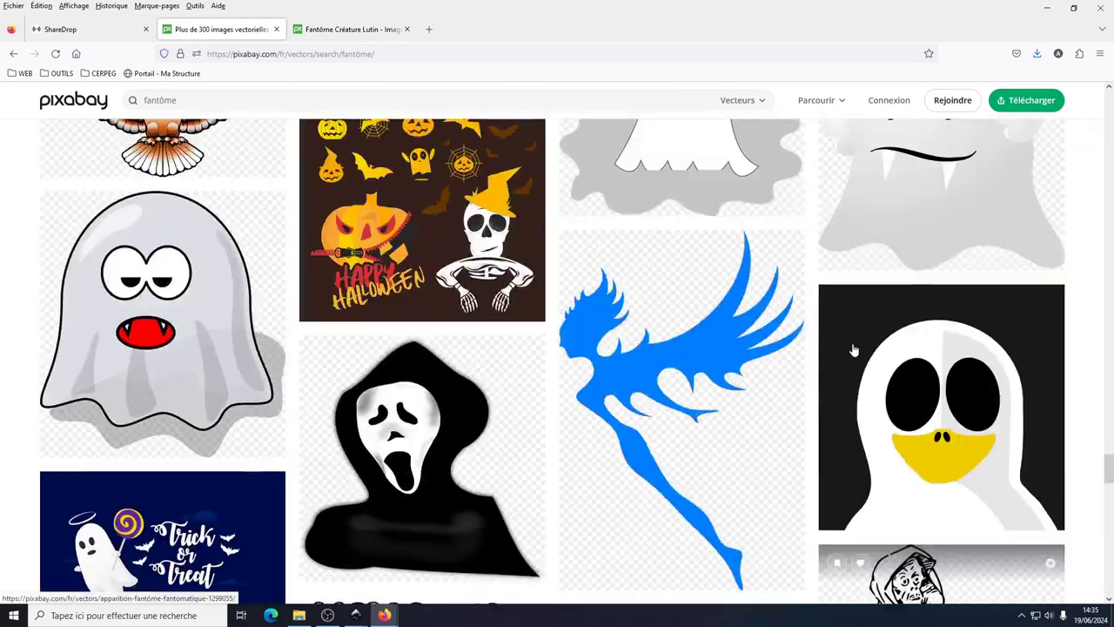
scroll(854, 350, "up", 1)
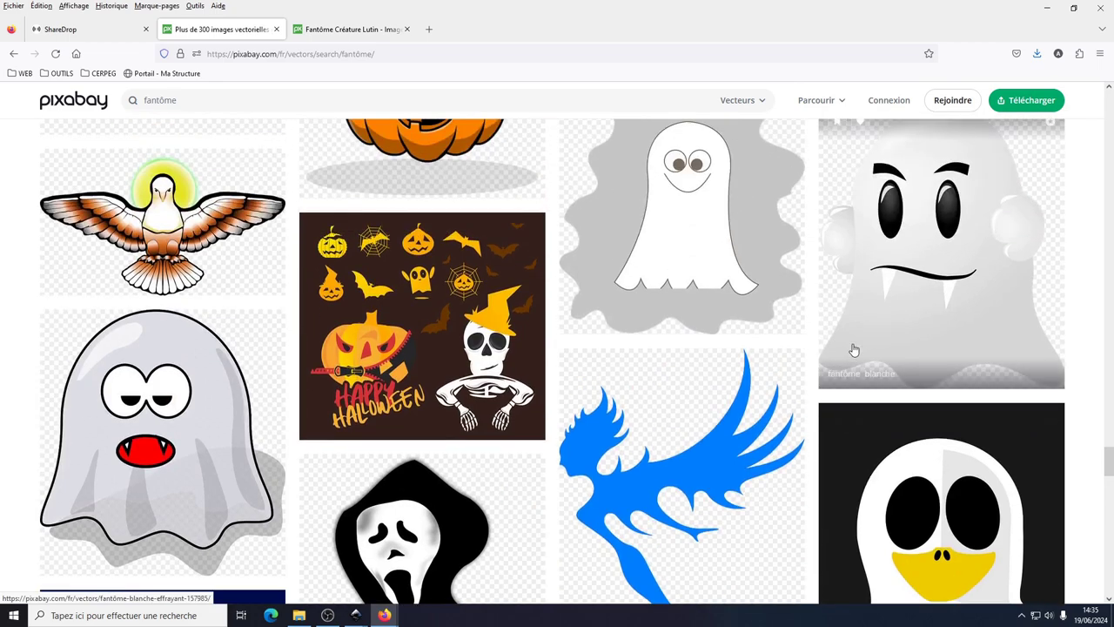
scroll(853, 350, "up", 2)
scroll(854, 350, "up", 1)
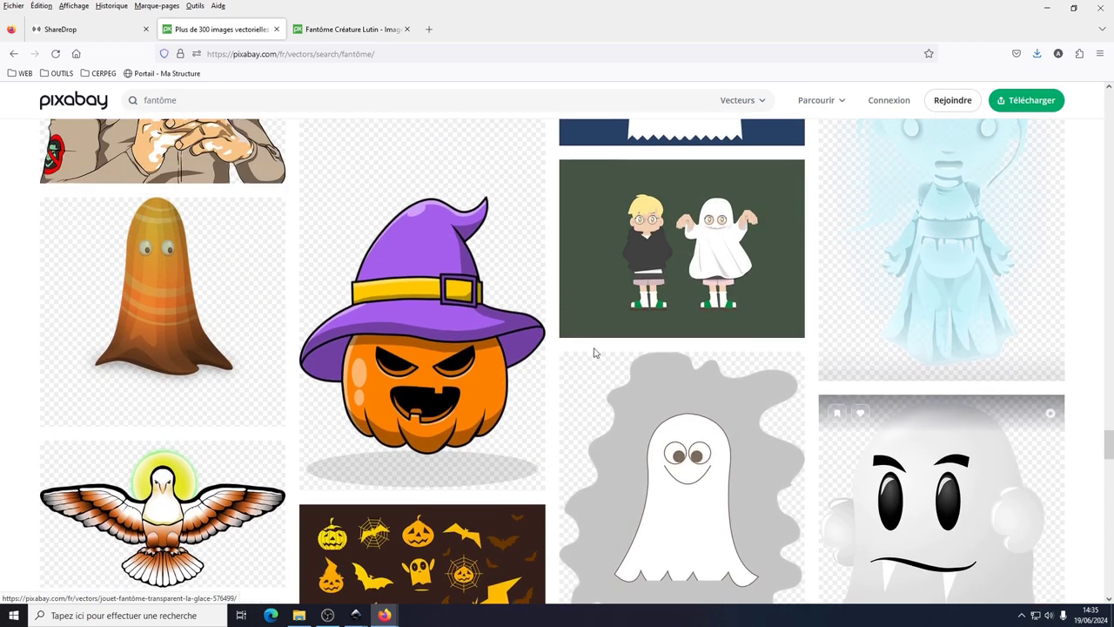
left_click(441, 303)
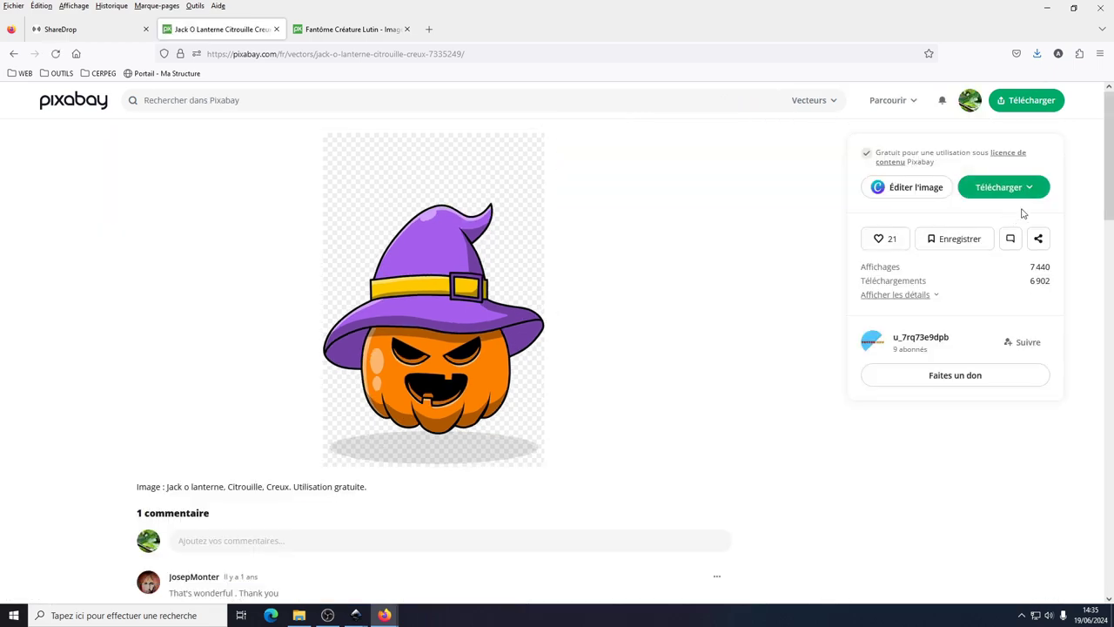
Save the pumpkin's SVG as jack-o-lantern-7335249.svg into Vidéos and close the thank-you popup.
left_click(1031, 191)
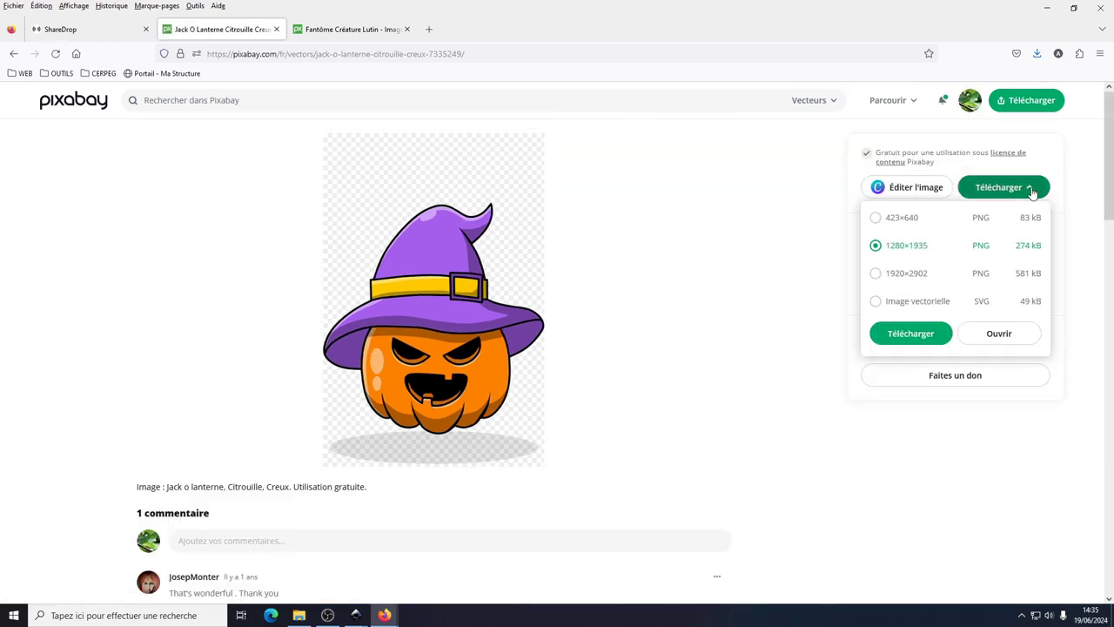
left_click(894, 307)
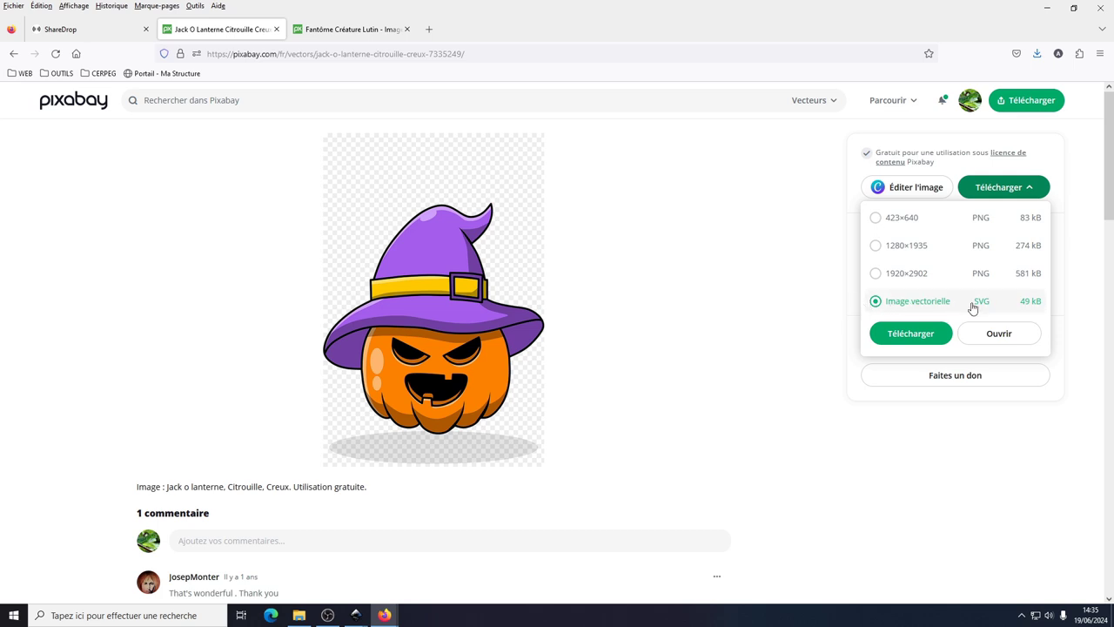
left_click(915, 336)
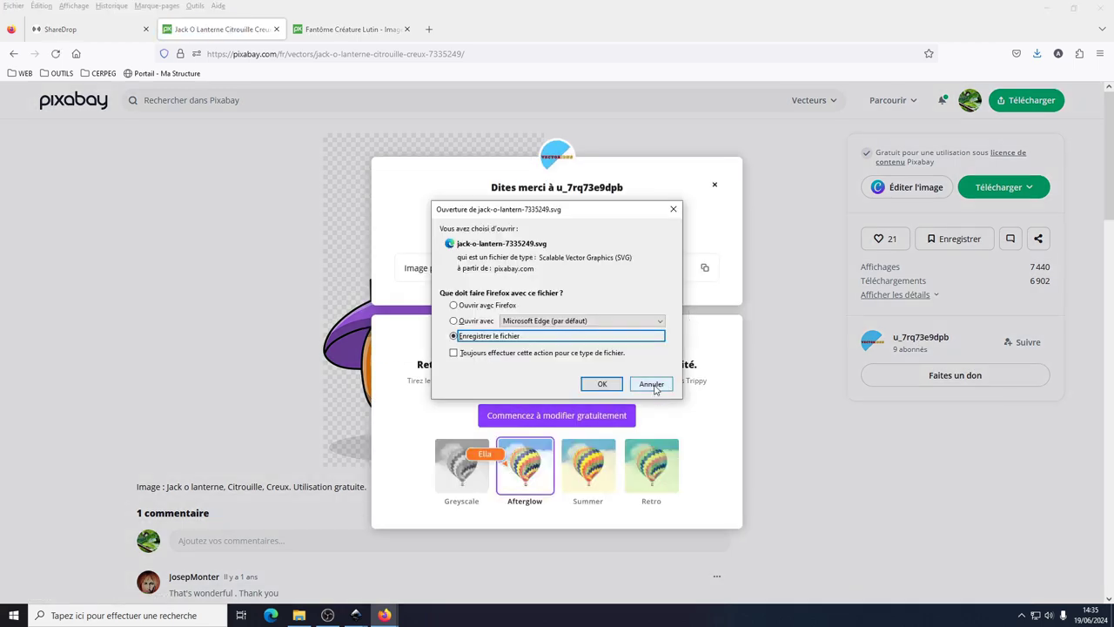
left_click(602, 384)
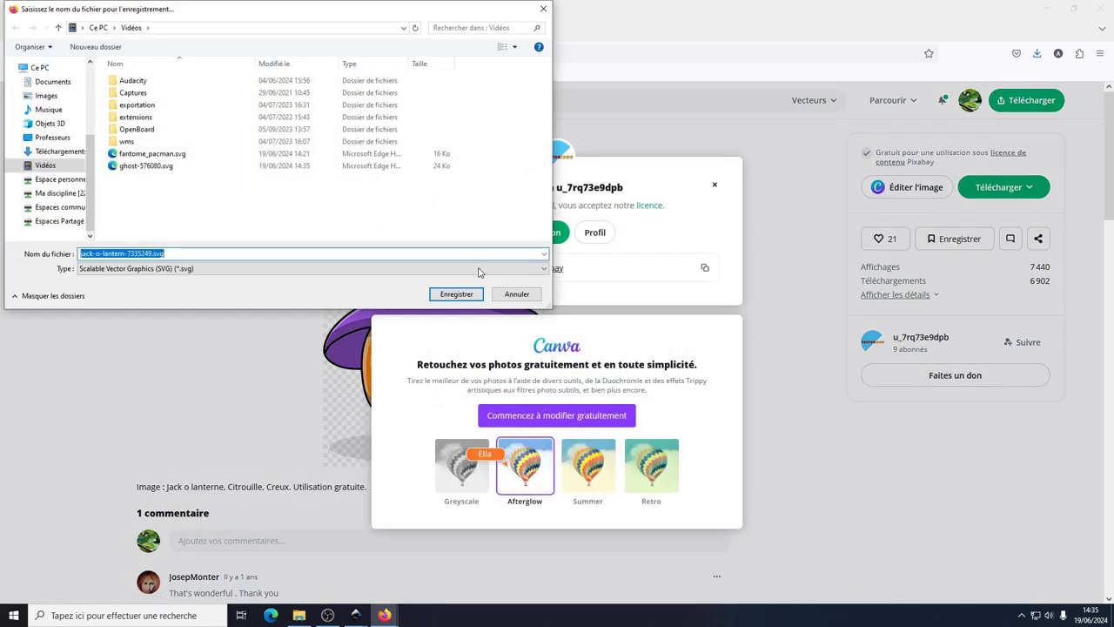
left_click(456, 293)
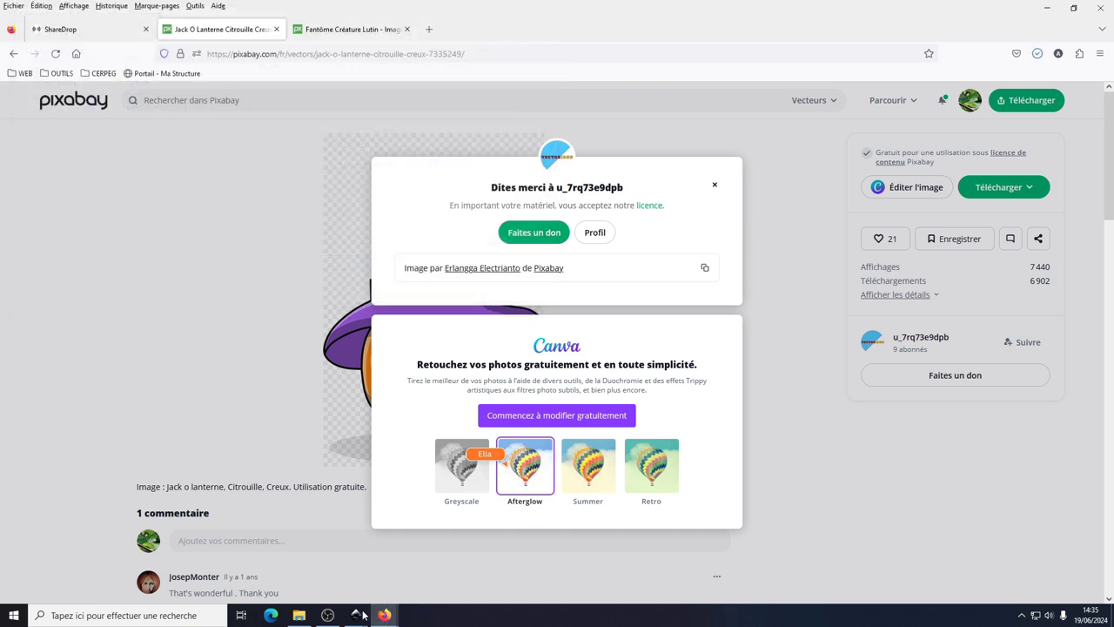
left_click(715, 185)
mouse_move(356, 615)
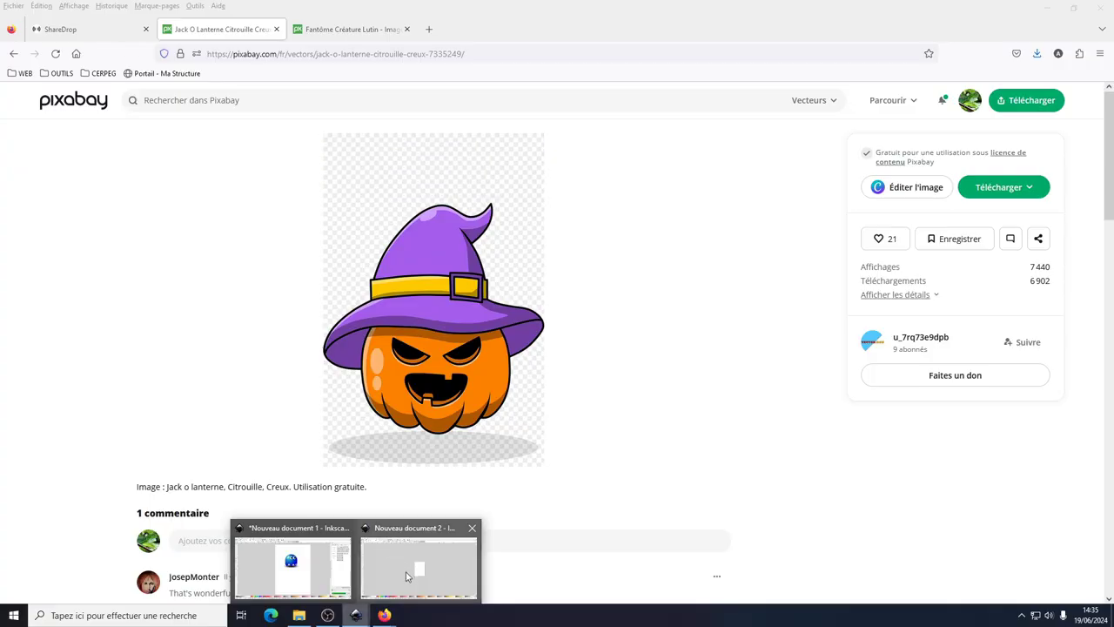
Import ghost-576080.svg into the new Inkscape document as editable objects.
left_click(418, 565)
left_click(13, 20)
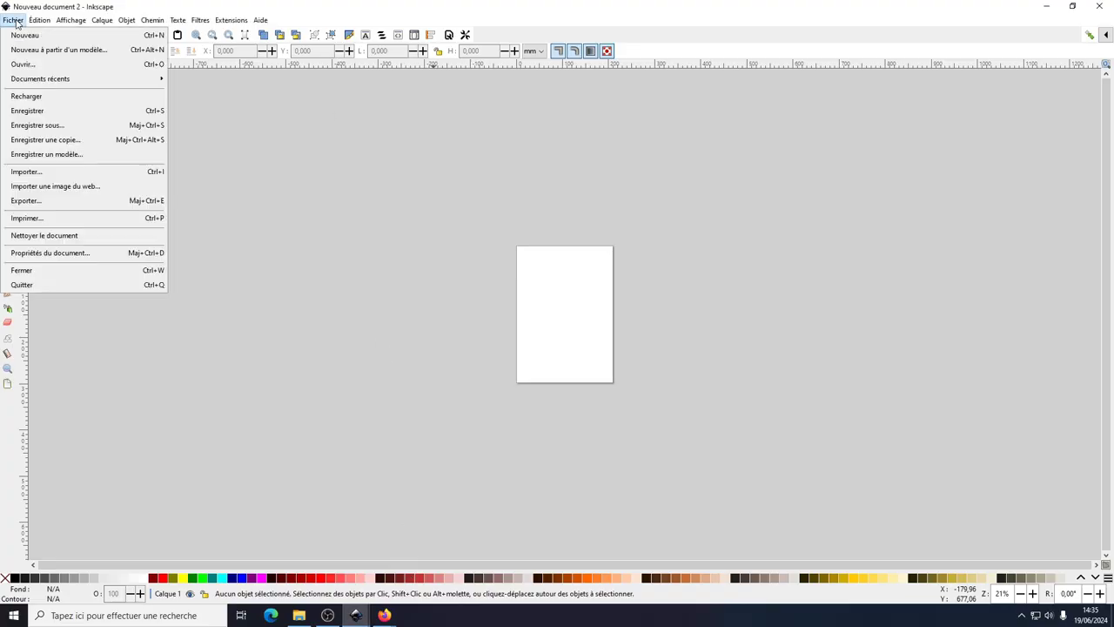
left_click(52, 172)
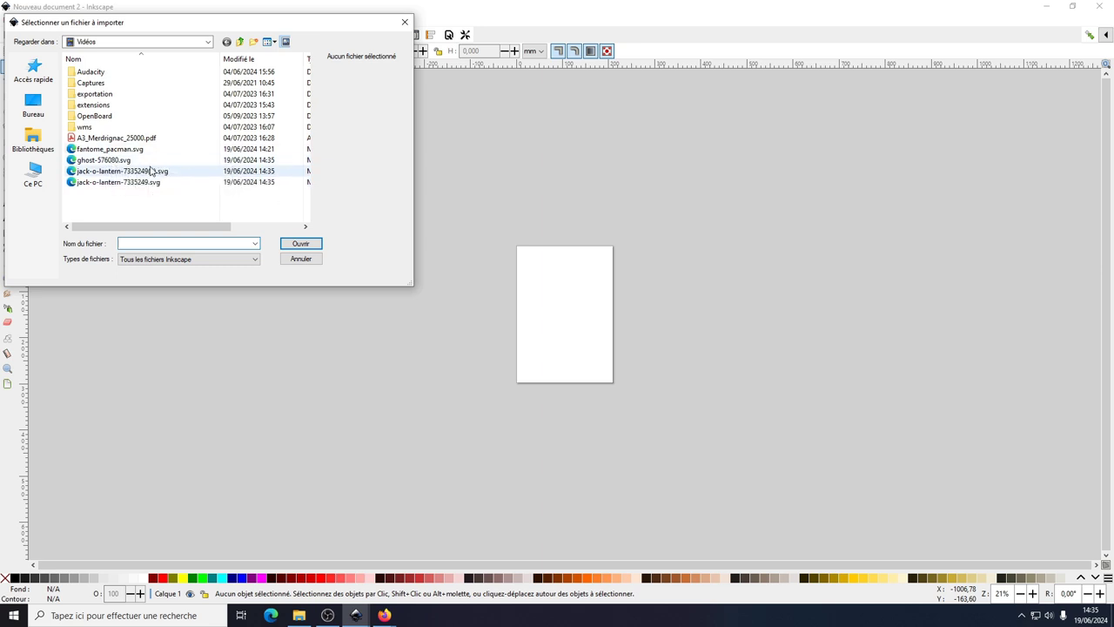
left_click(134, 160)
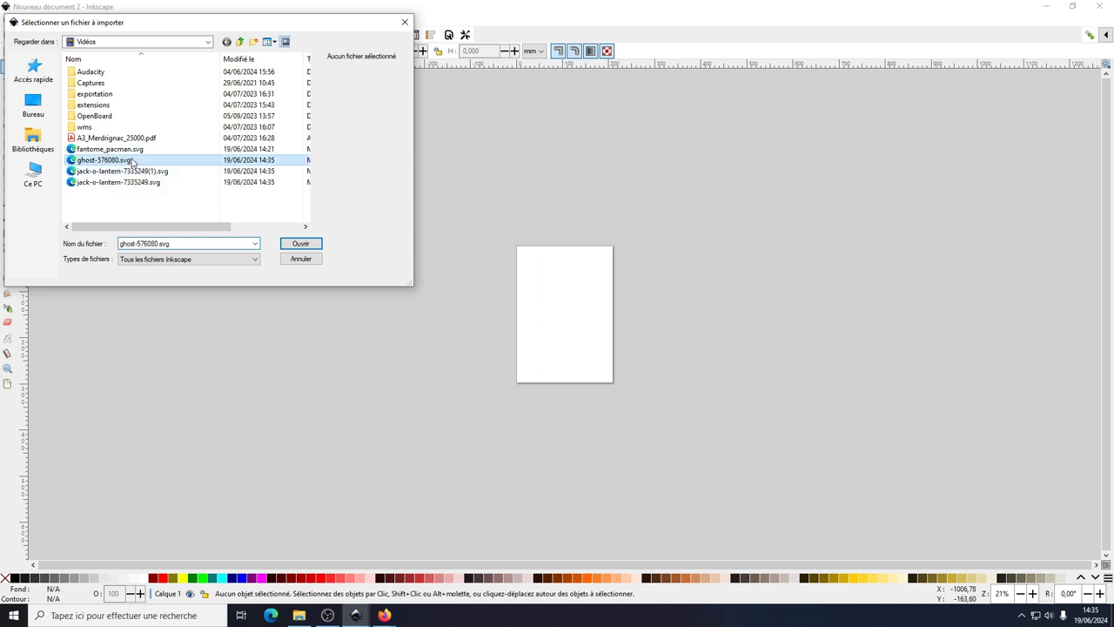
left_click(298, 244)
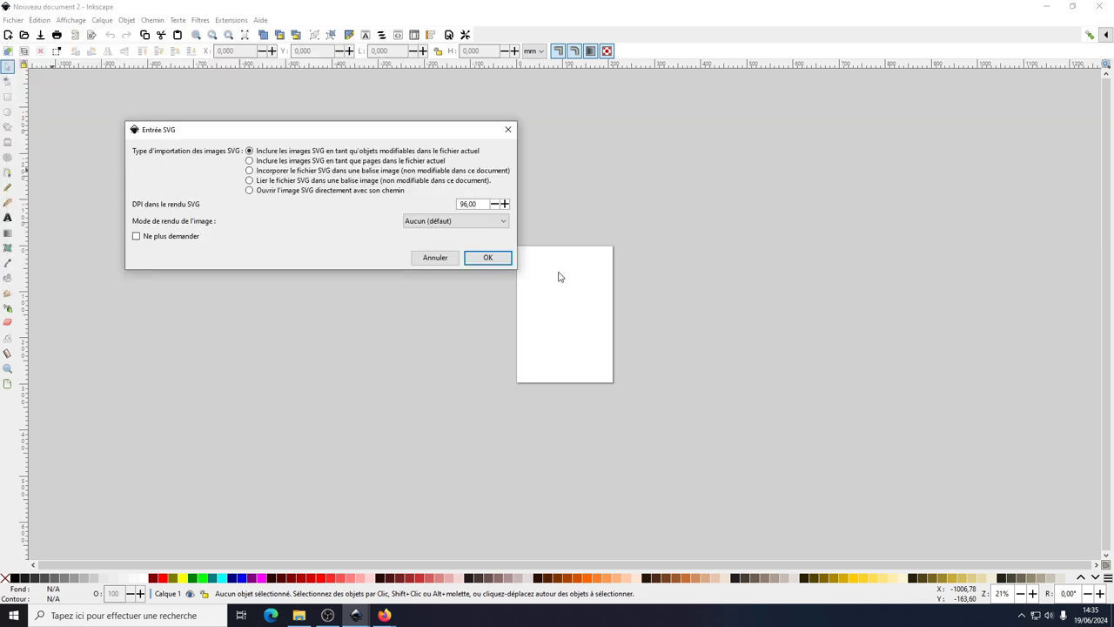
left_click(486, 258)
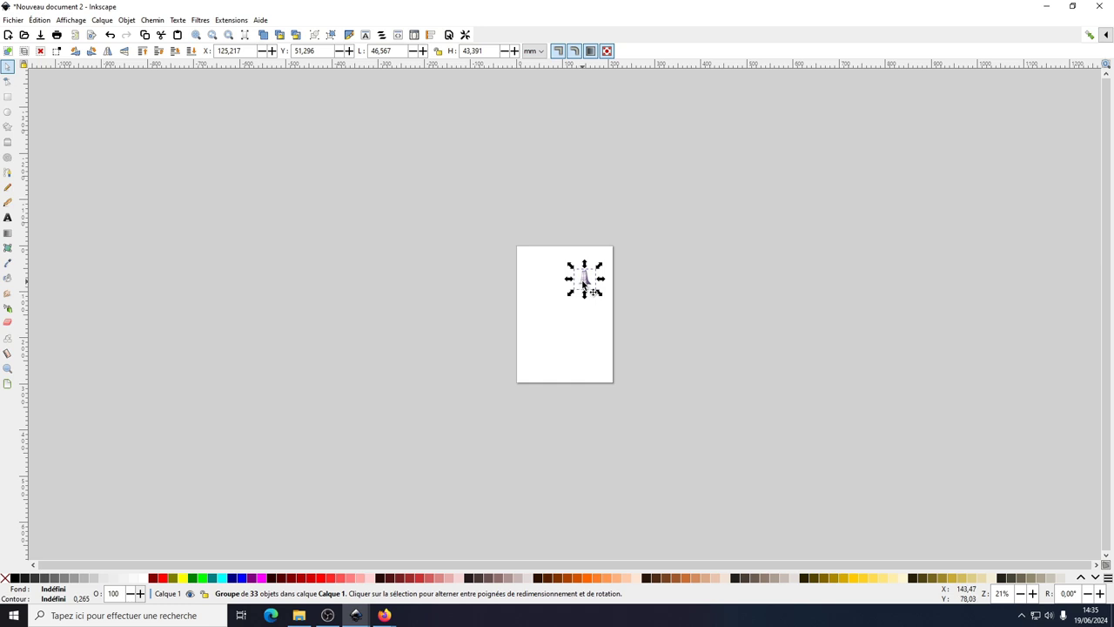
Move the ghost to the page's top-left and deselect it.
left_click_drag(584, 284, 543, 275)
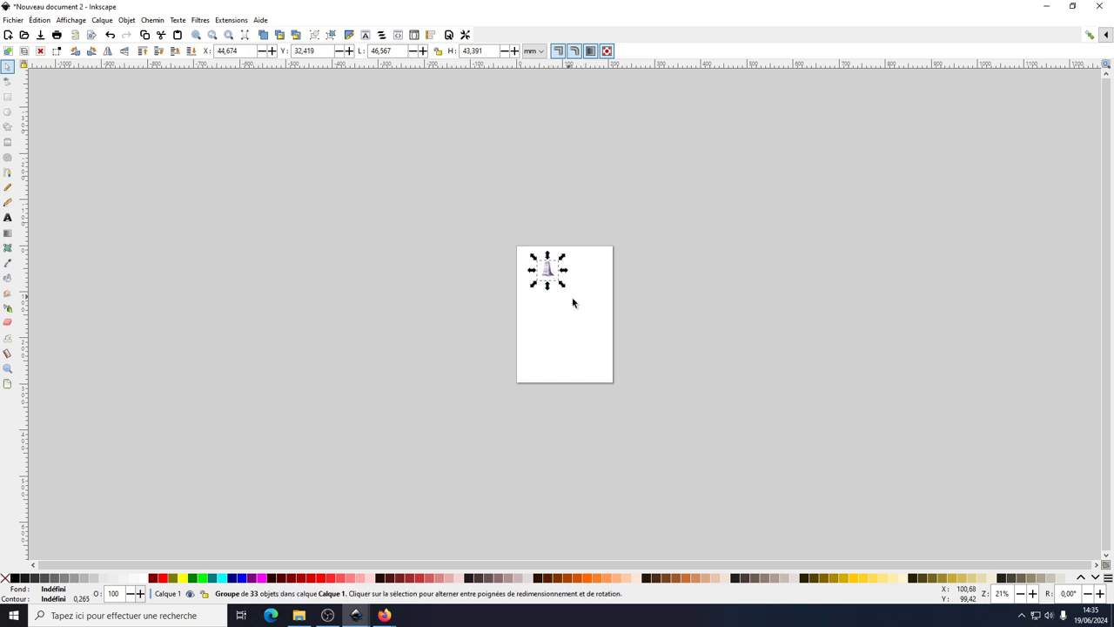
scroll(572, 304, "up", 4)
scroll(527, 244, "up", 1)
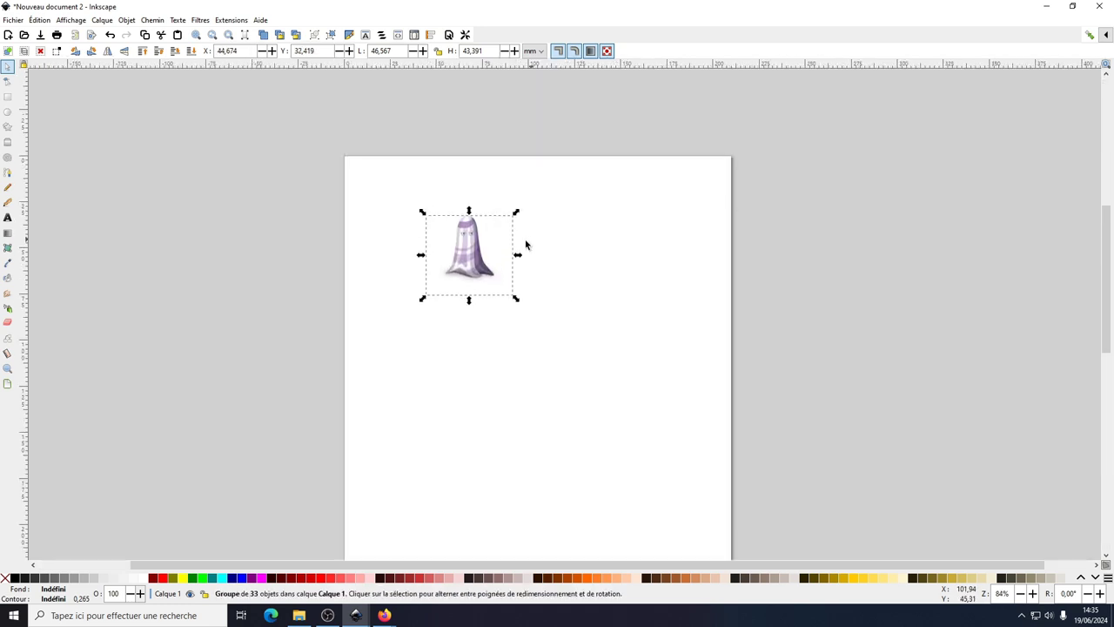
scroll(487, 244, "up", 1)
scroll(475, 243, "up", 1)
scroll(473, 253, "down", 2)
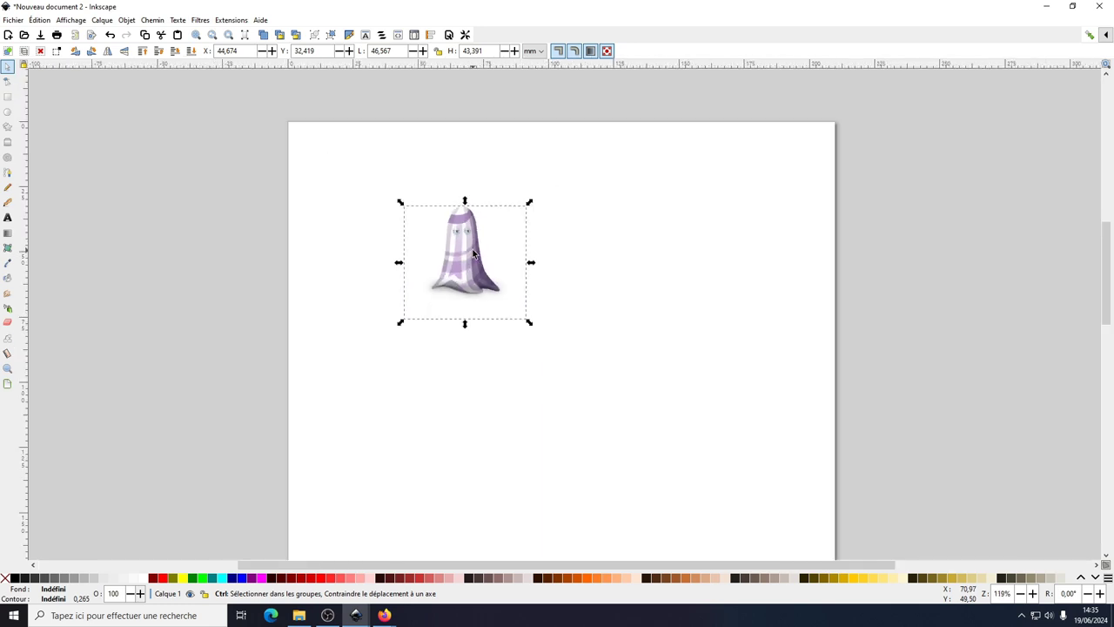
left_click_drag(461, 252, 424, 234)
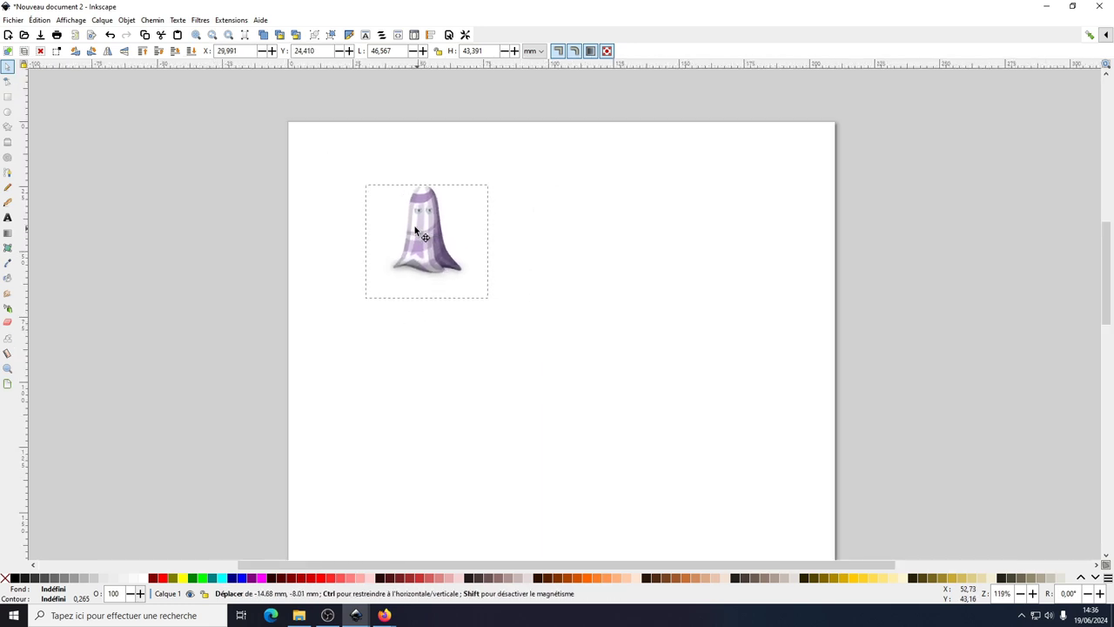
left_click(539, 274)
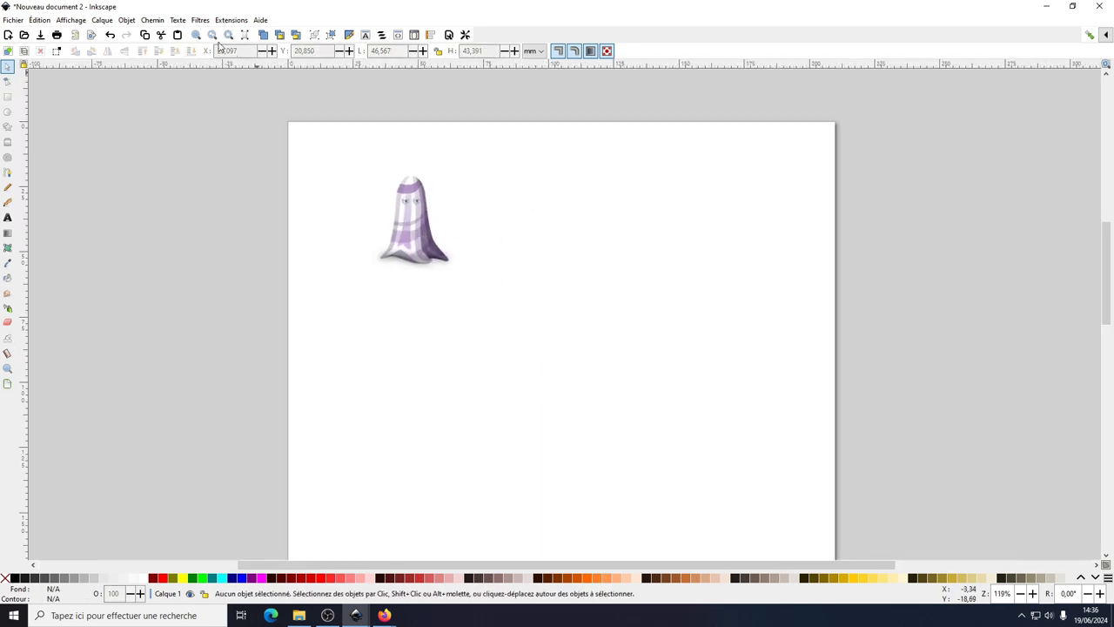
Import jack-o-lantern-7335249(1).svg with the default SVG input settings.
left_click(16, 20)
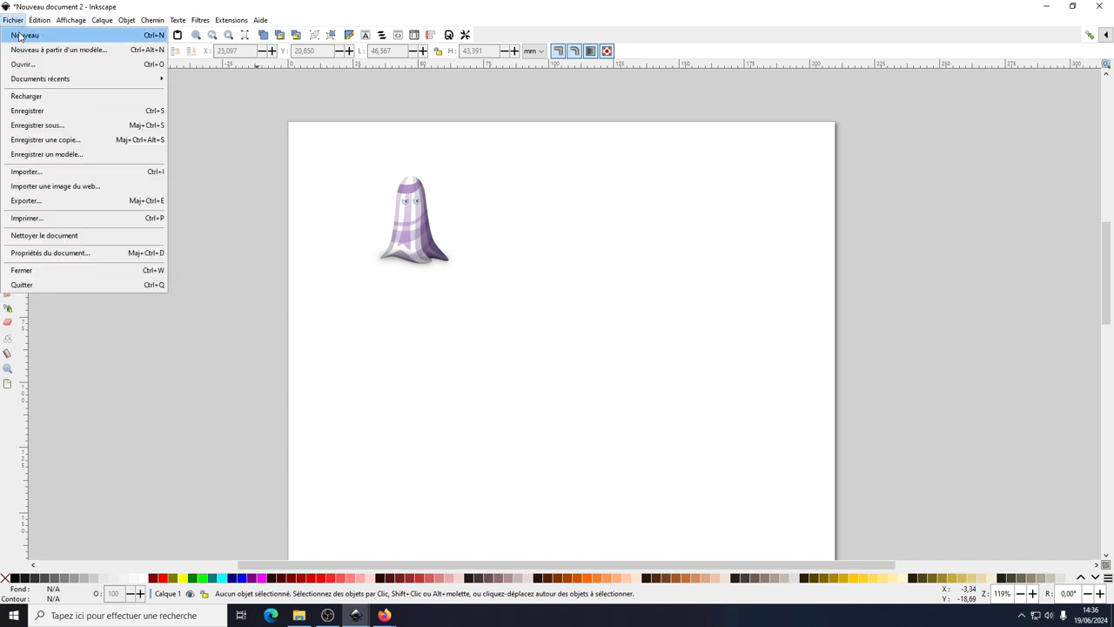
left_click(41, 173)
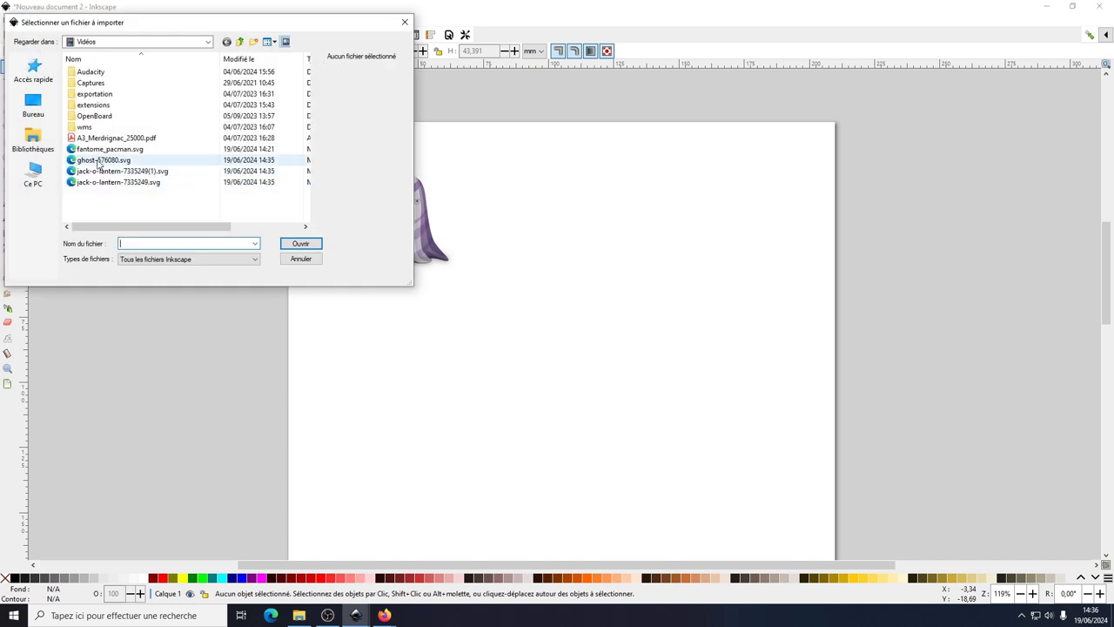
left_click(98, 171)
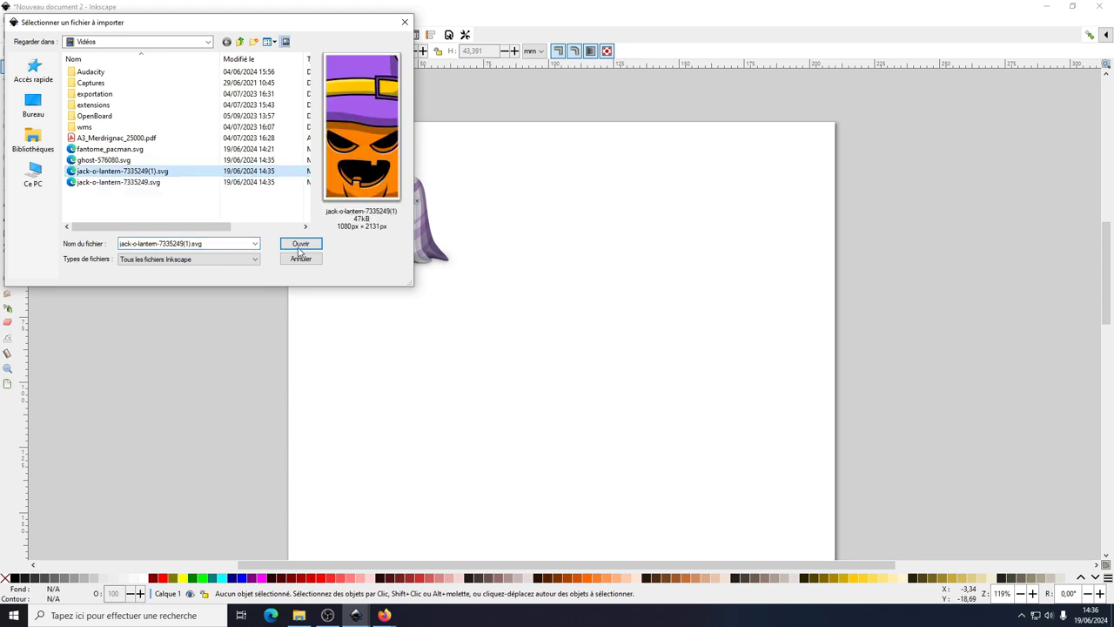
left_click(301, 242)
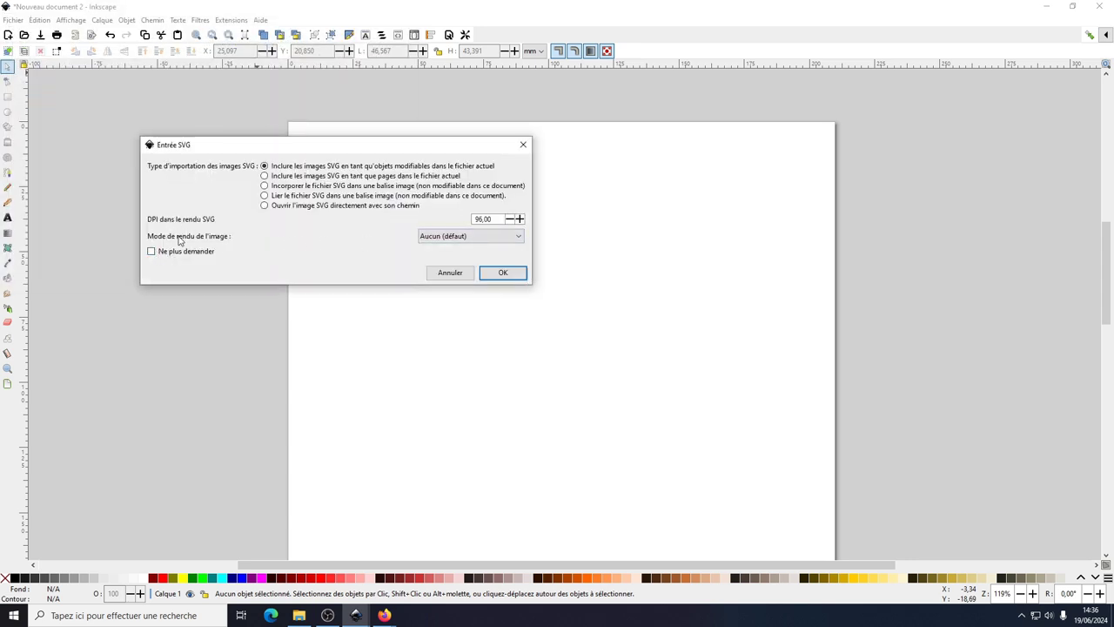
left_click(510, 272)
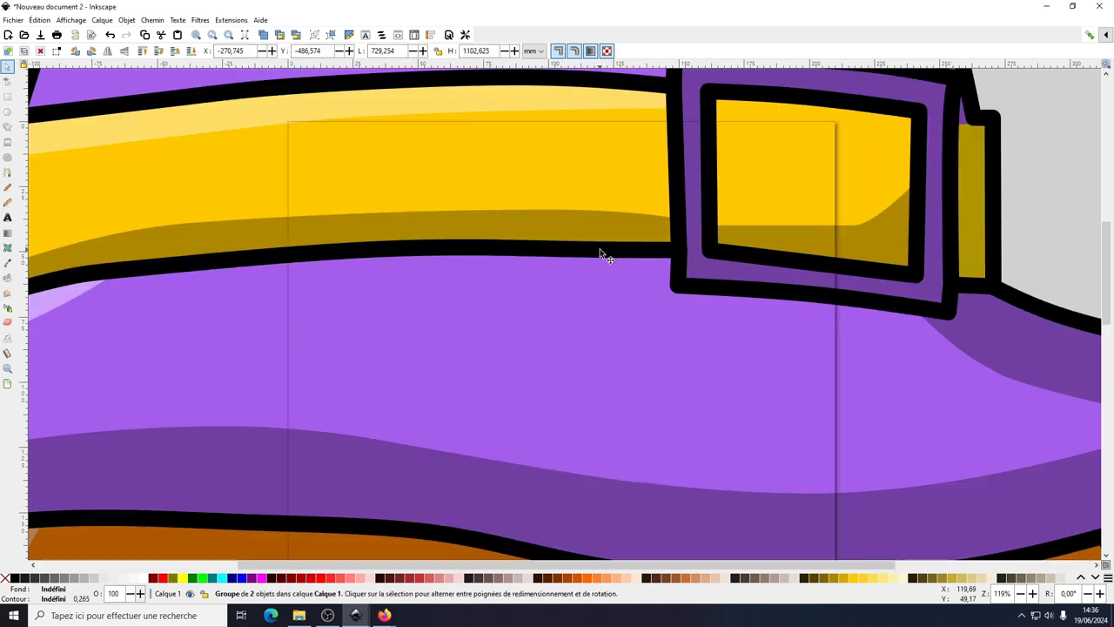
Shrink the pumpkin to about 49 × 75 mm beside the ghost.
scroll(599, 254, "down", 2, "ctrl")
scroll(600, 254, "down", 1, "ctrl")
scroll(600, 255, "down", 1, "ctrl")
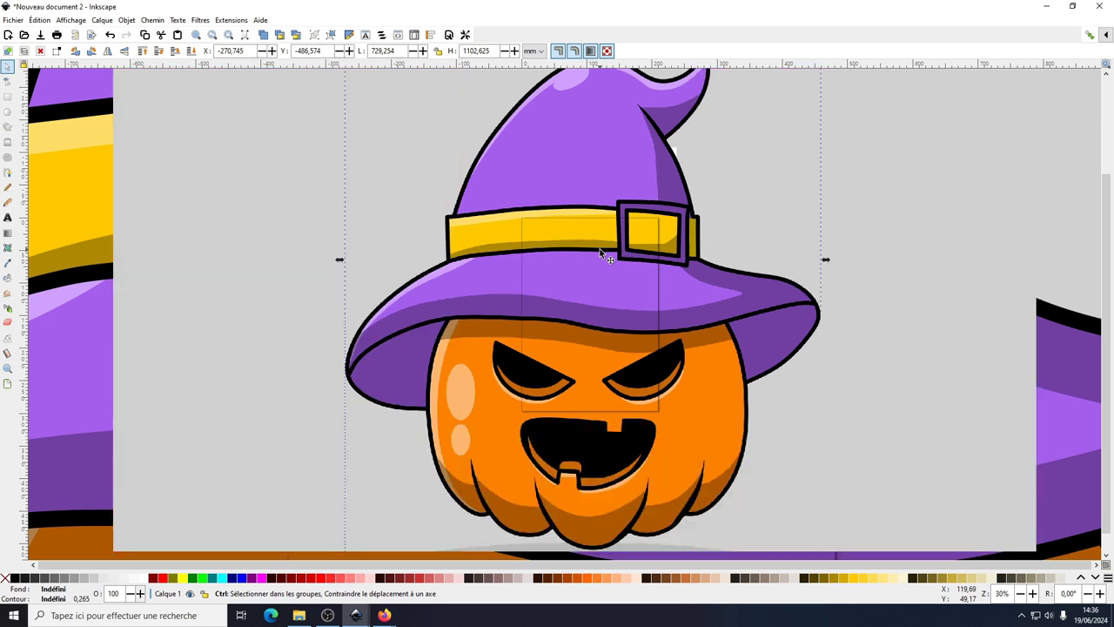
scroll(599, 254, "down", 2, "ctrl")
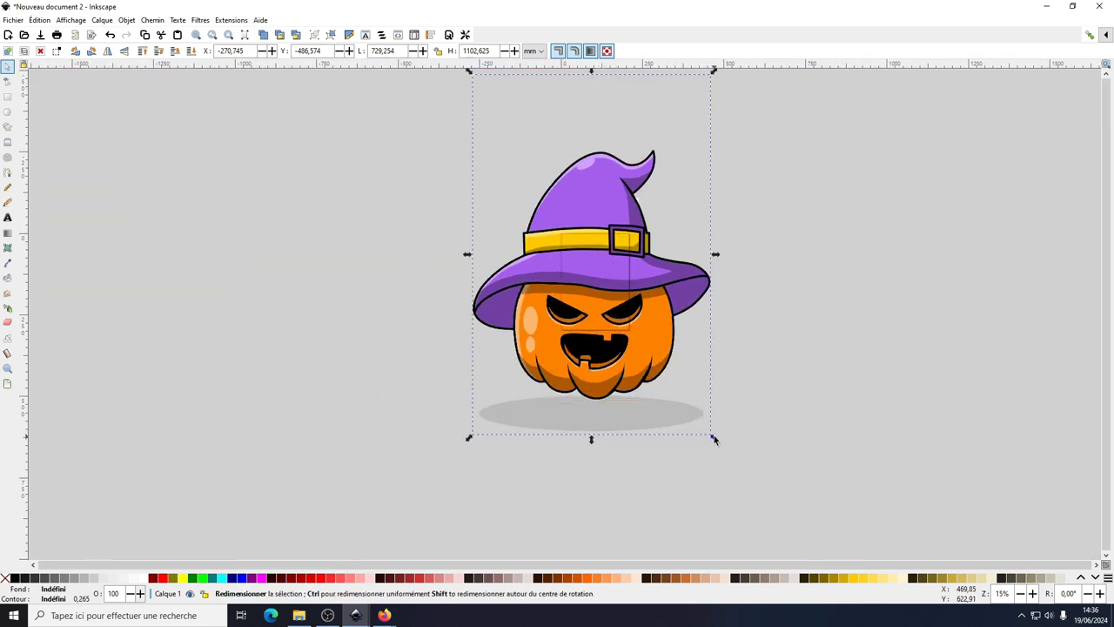
left_click_drag(714, 440, 602, 277)
Raise the pumpkin, ungroup it, undo a trial move, and regroup it.
scroll(598, 272, "up", 5, "ctrl")
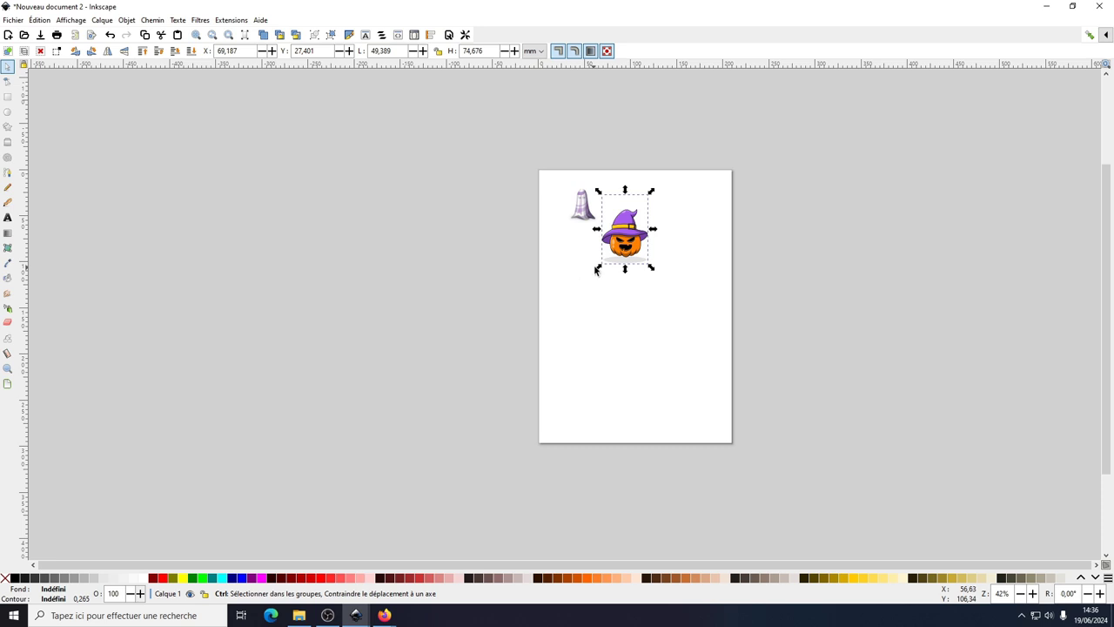
scroll(597, 270, "up", 4)
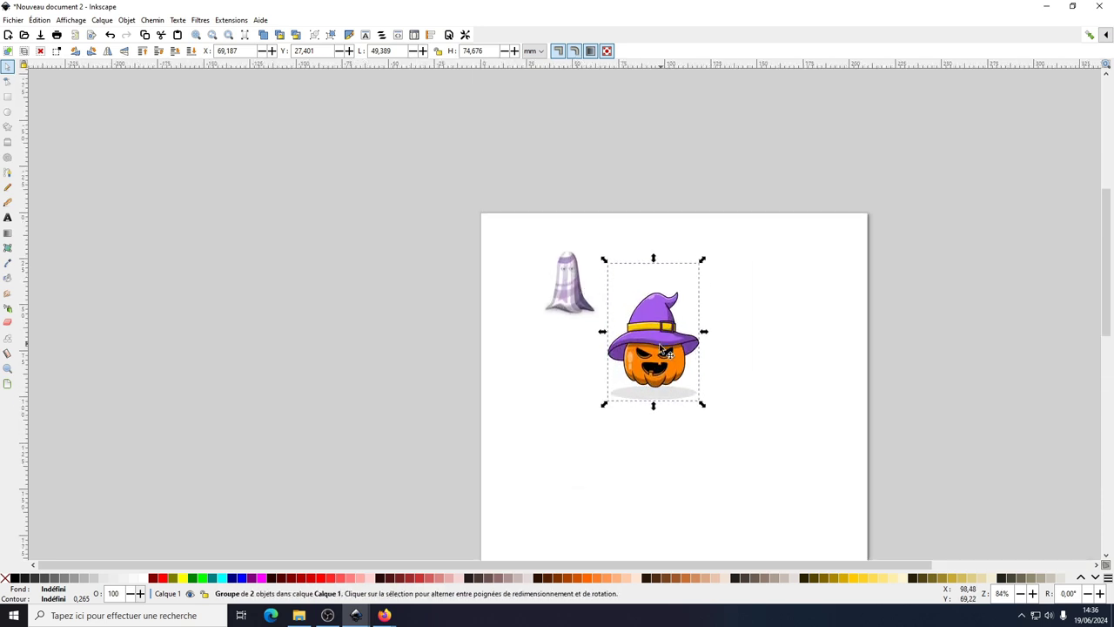
left_click_drag(663, 327, 661, 300)
right_click(663, 314)
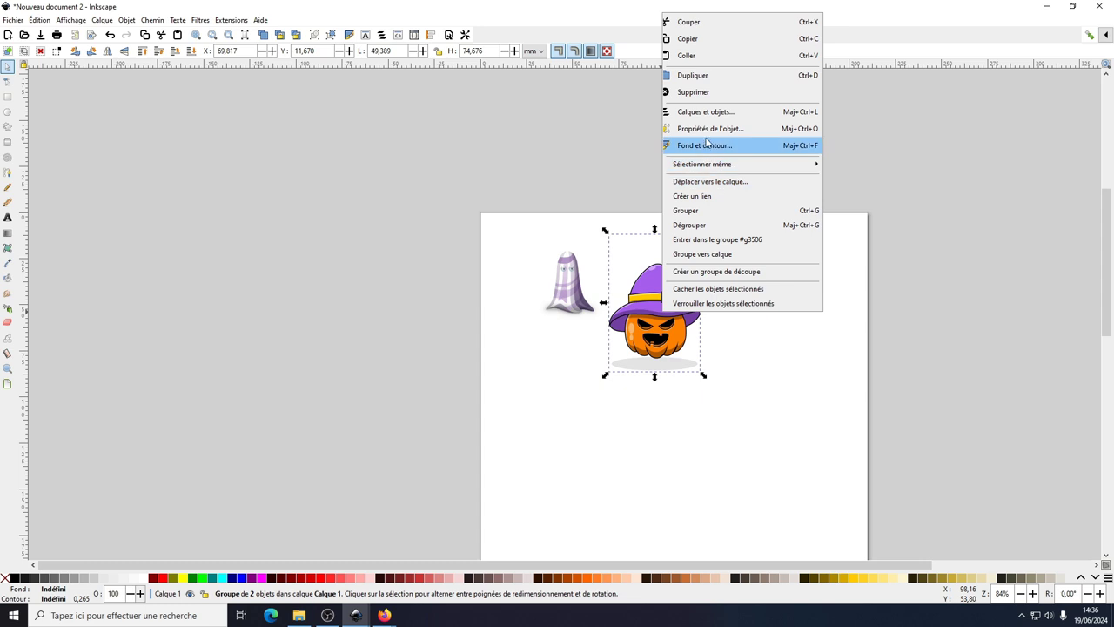
left_click(714, 225)
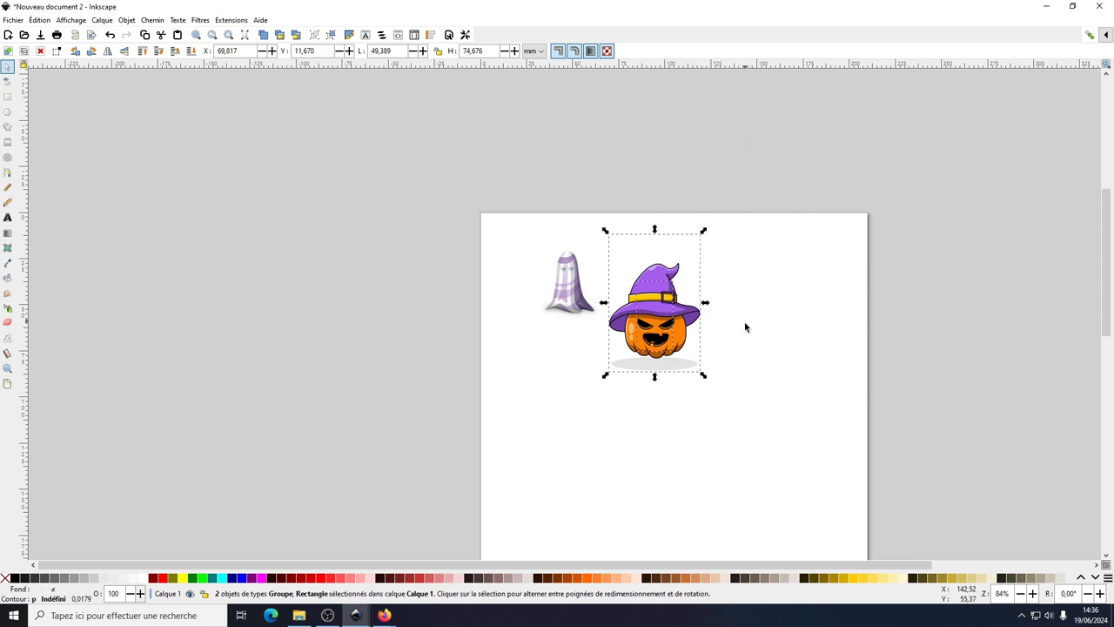
left_click(736, 300)
left_click(669, 317)
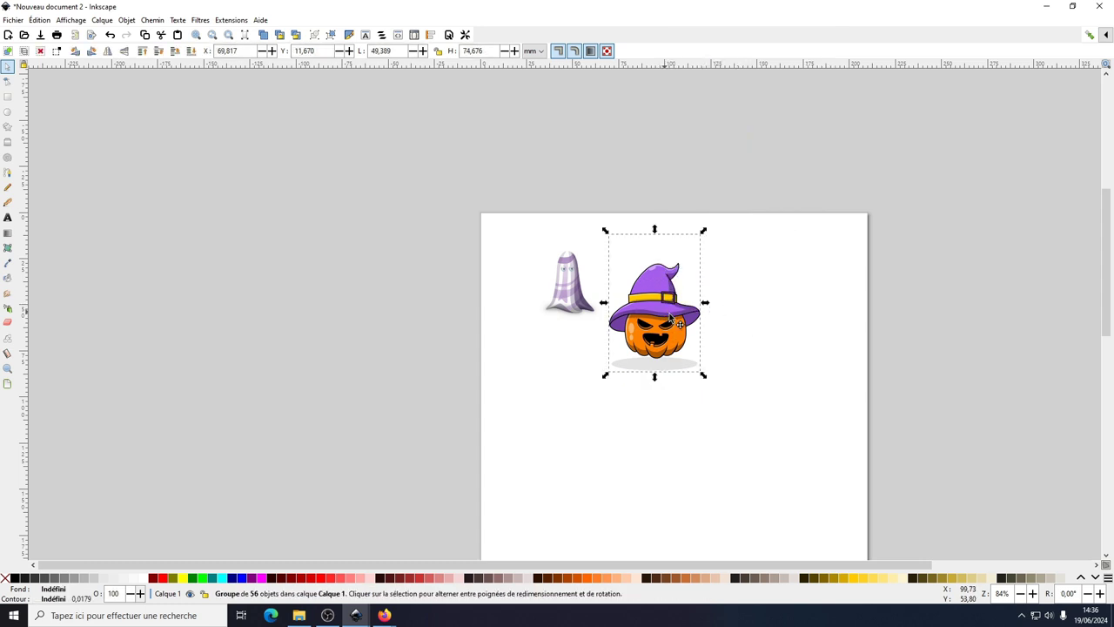
left_click_drag(670, 318, 739, 338)
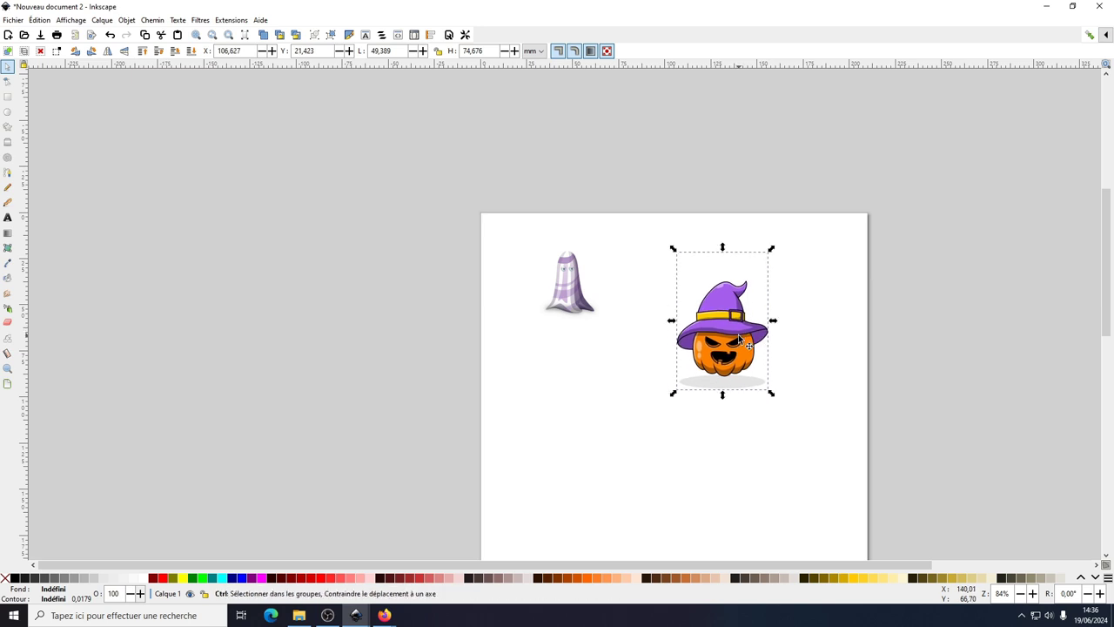
key("ctrl+z")
right_click(677, 315)
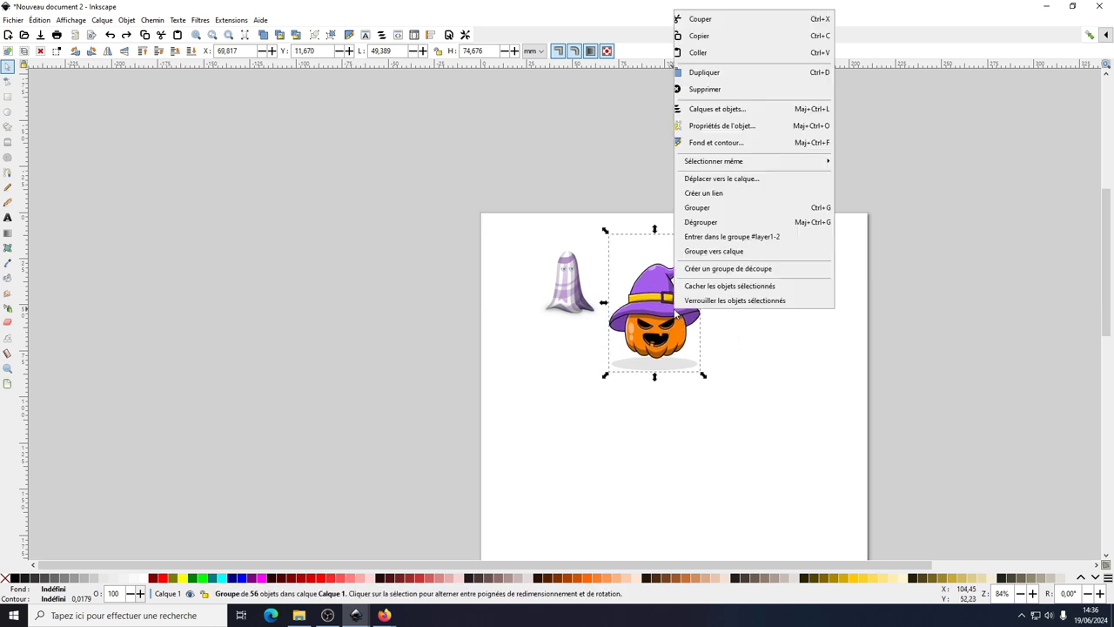
left_click(722, 209)
left_click(733, 313)
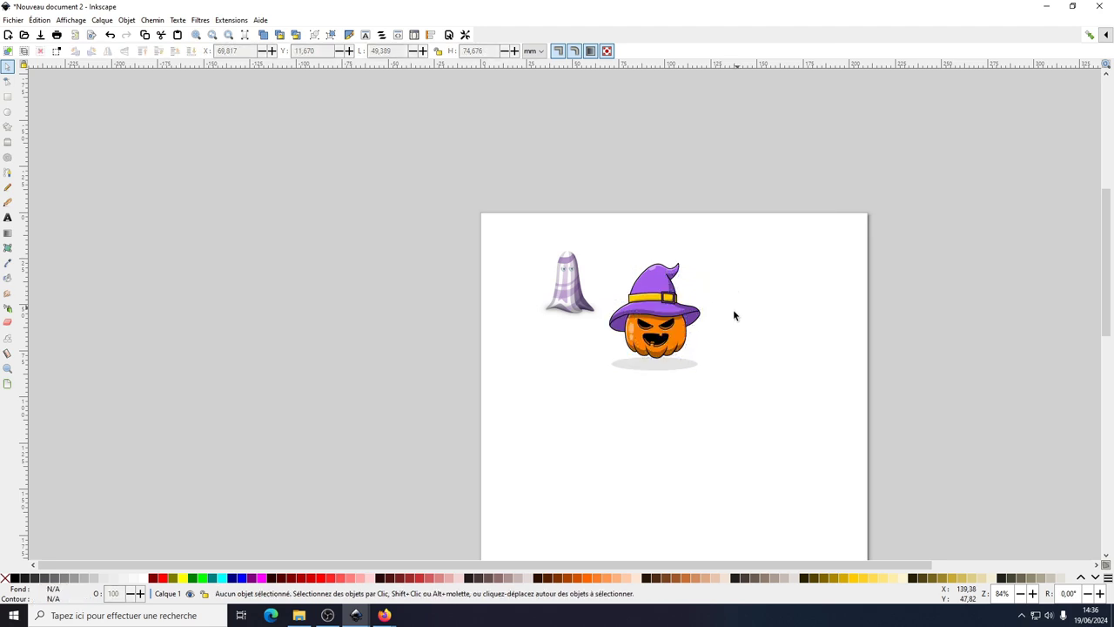
Try recolouring the pumpkin's hat dark purple, then undo back to the original colours.
left_click(654, 289)
left_click(654, 289, "ctrl")
mouse_move(649, 287)
left_mouse_down()
mouse_move(748, 259)
mouse_move(753, 284)
left_mouse_up()
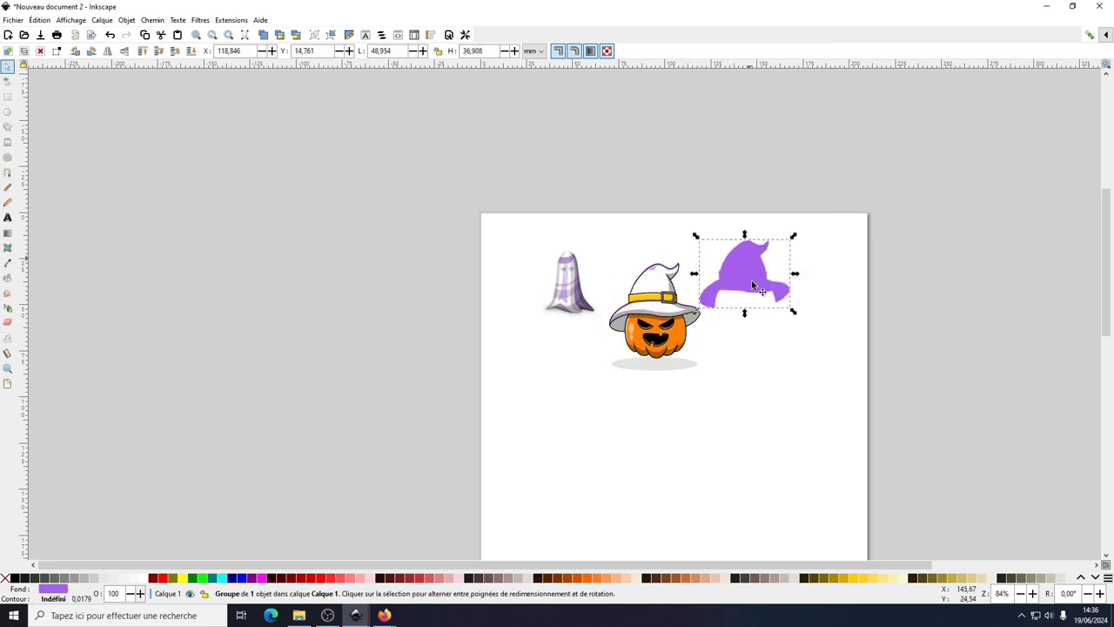
left_click(251, 578)
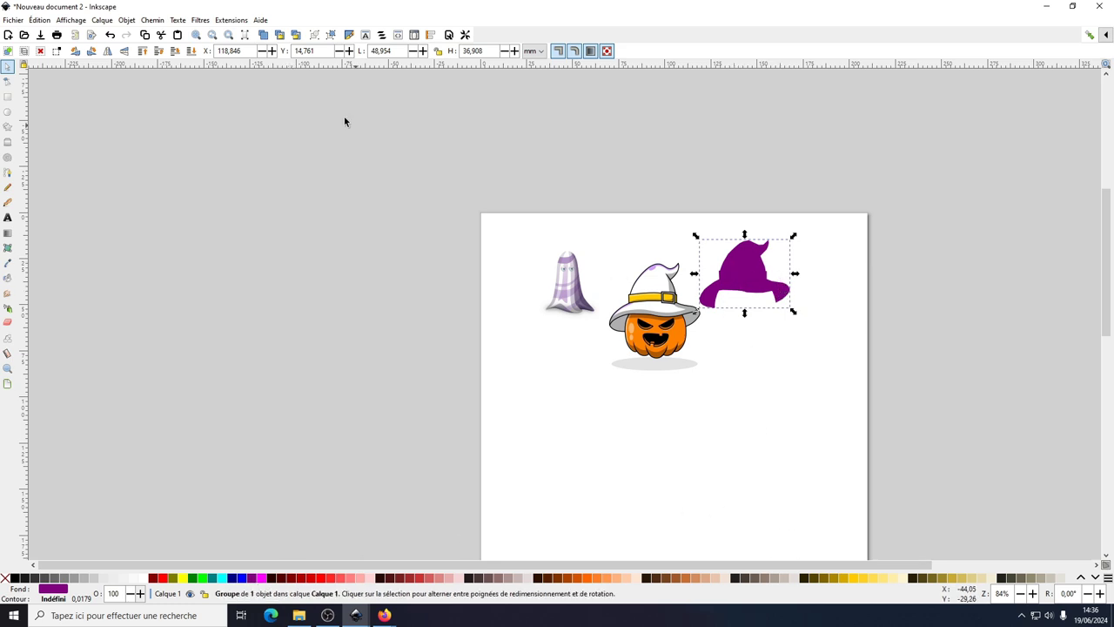
left_click(110, 36)
left_click(110, 36)
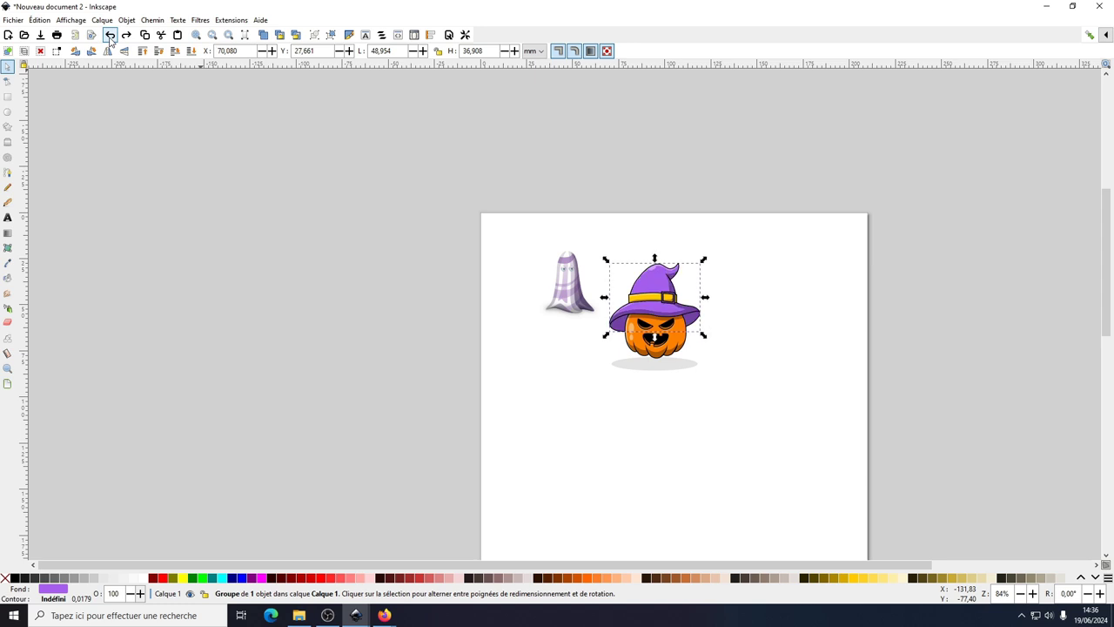
left_click(671, 376)
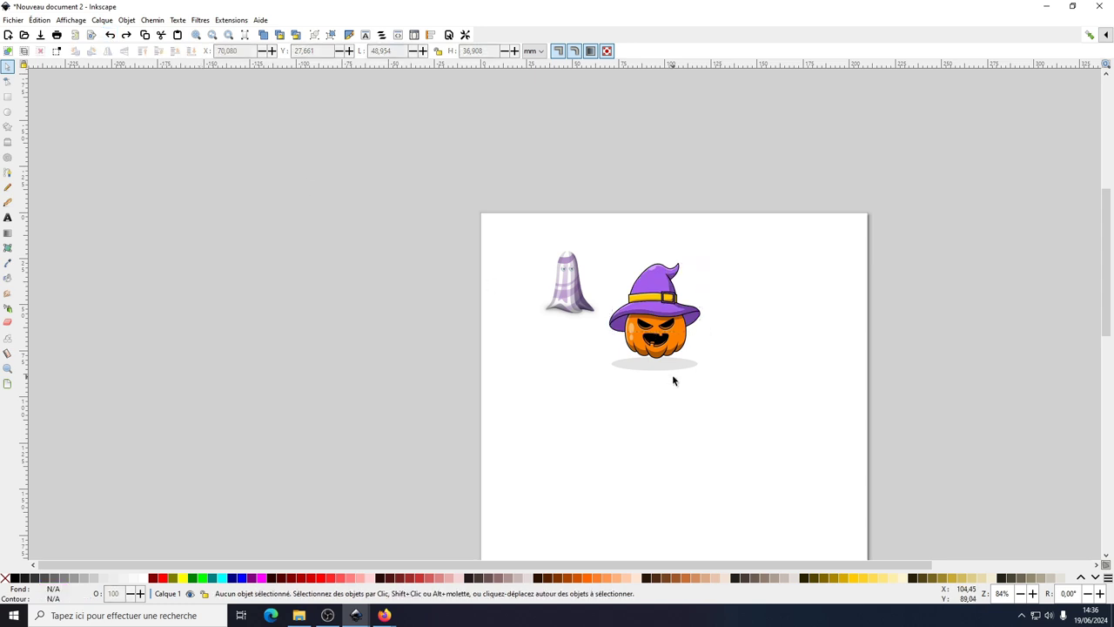
Rotate the ghost so it leans toward the pumpkin.
left_click(573, 294)
left_click(573, 295)
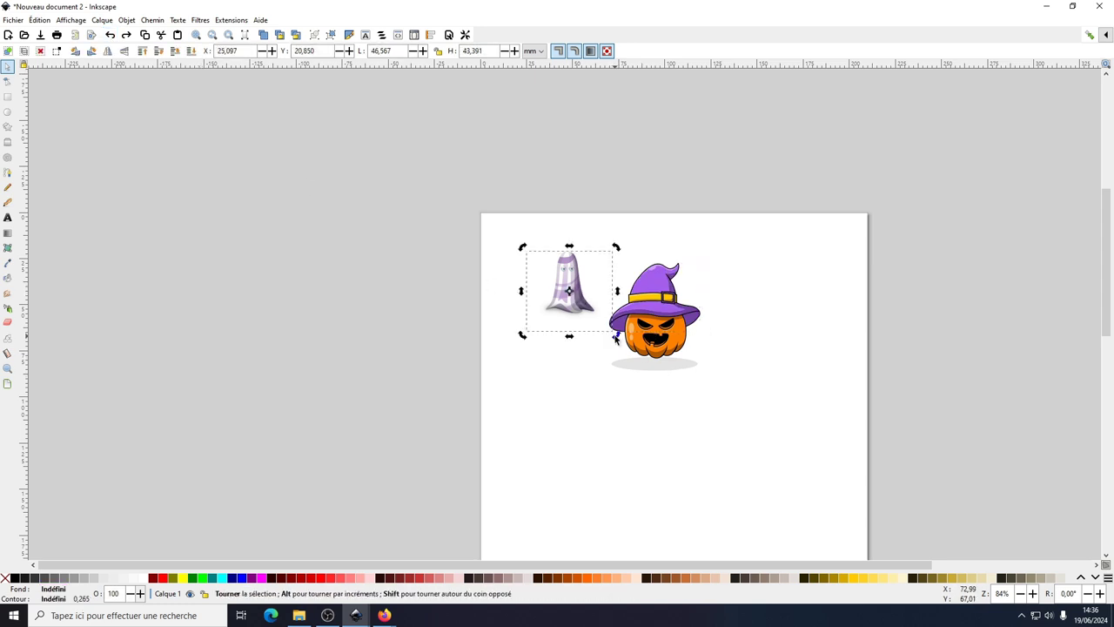
left_click_drag(616, 335, 582, 313)
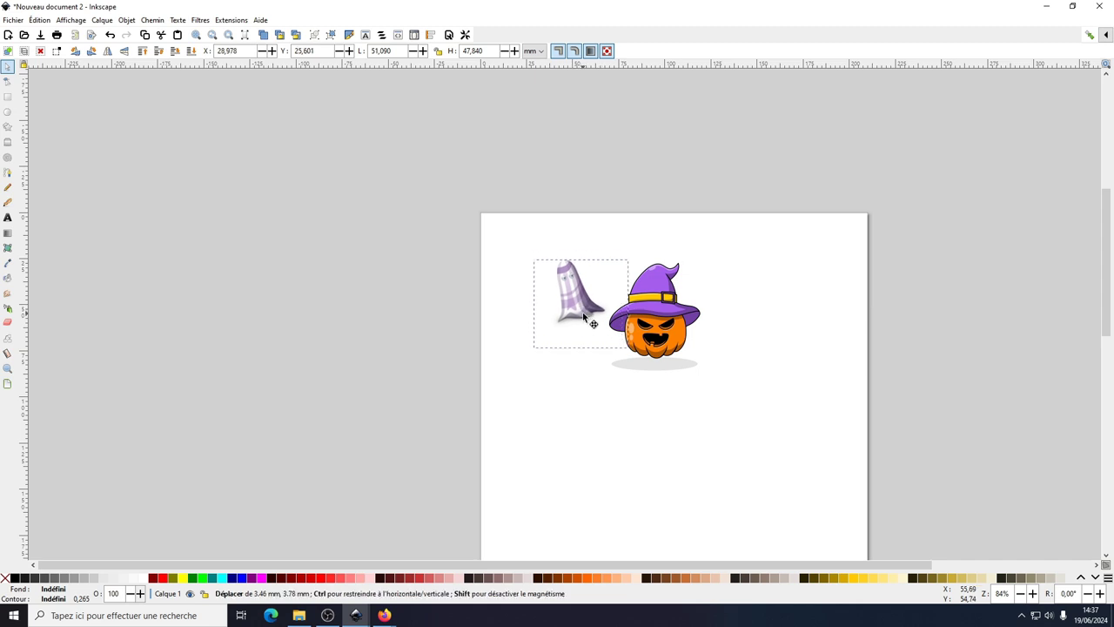
left_click(587, 380)
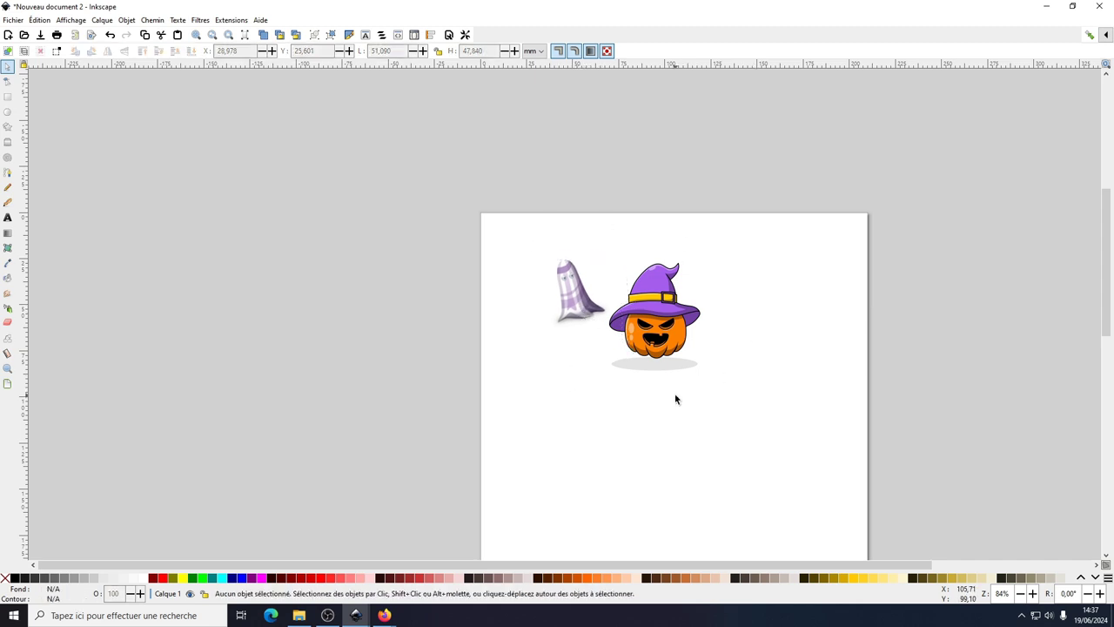
scroll(677, 376, "down", 4)
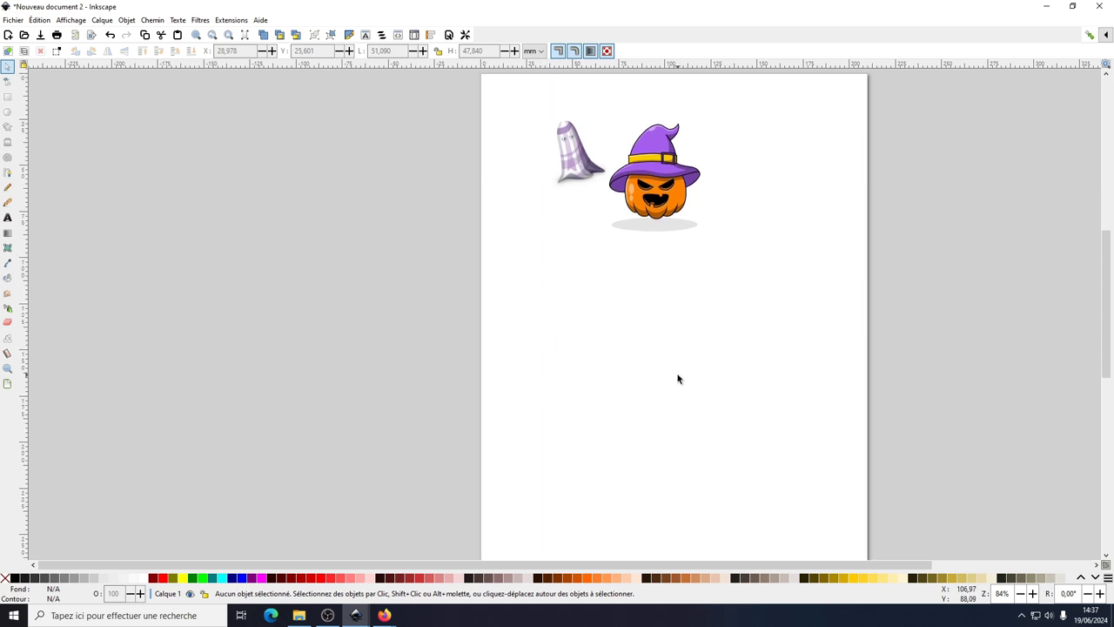
scroll(677, 378, "down", 2)
scroll(676, 377, "up", 2)
scroll(735, 333, "up", 2)
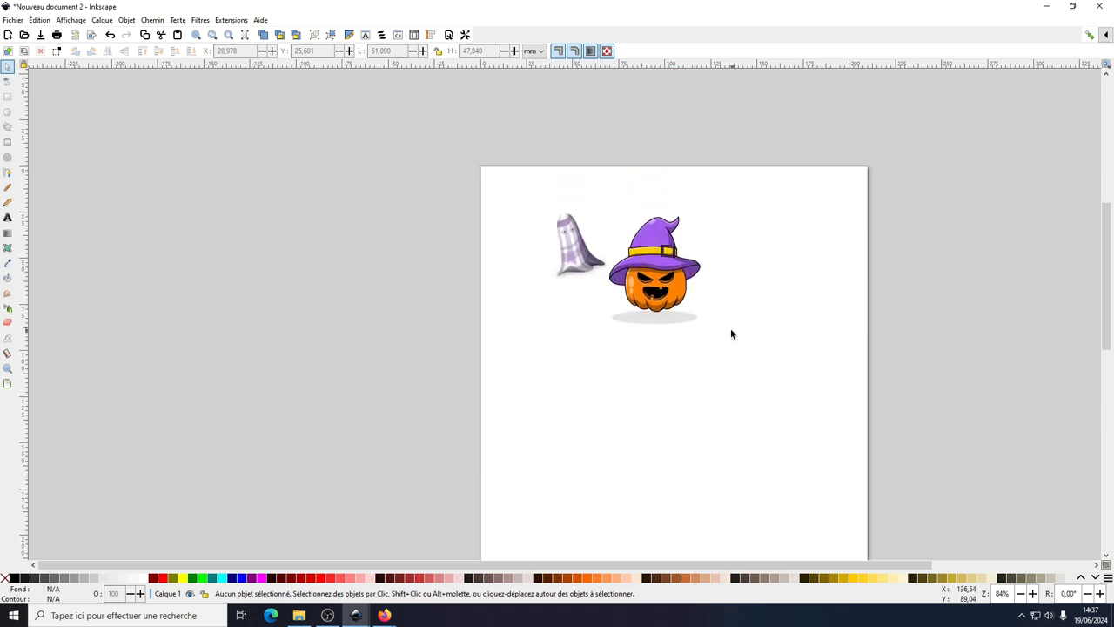
Set display and page units to px and fit the page to the drawing (341,019 × 282,240 px).
left_click(18, 23)
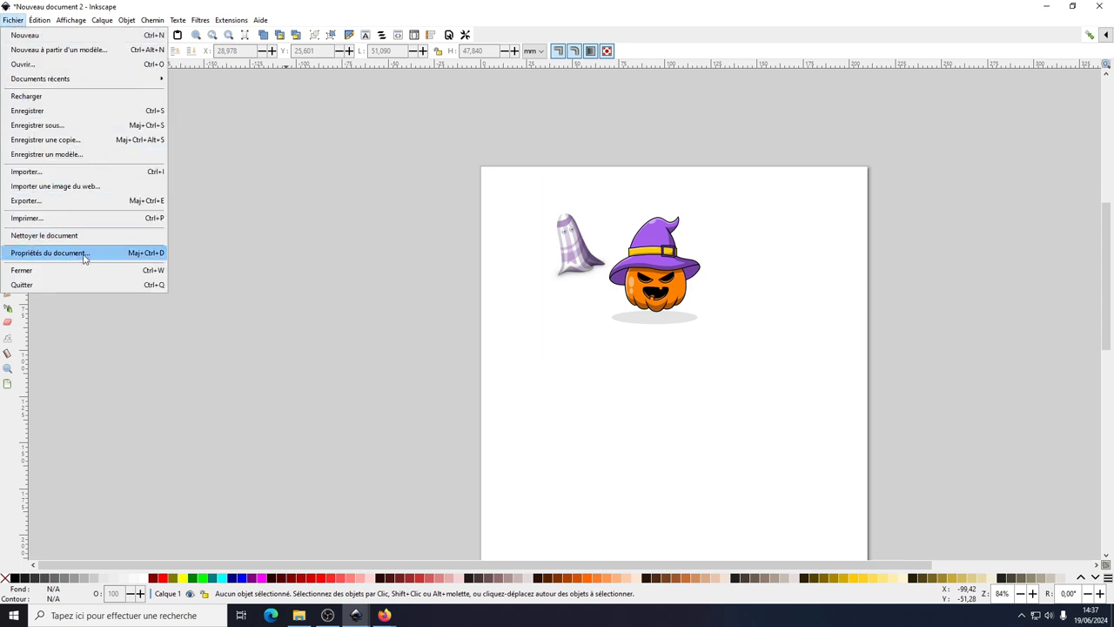
left_click(379, 12)
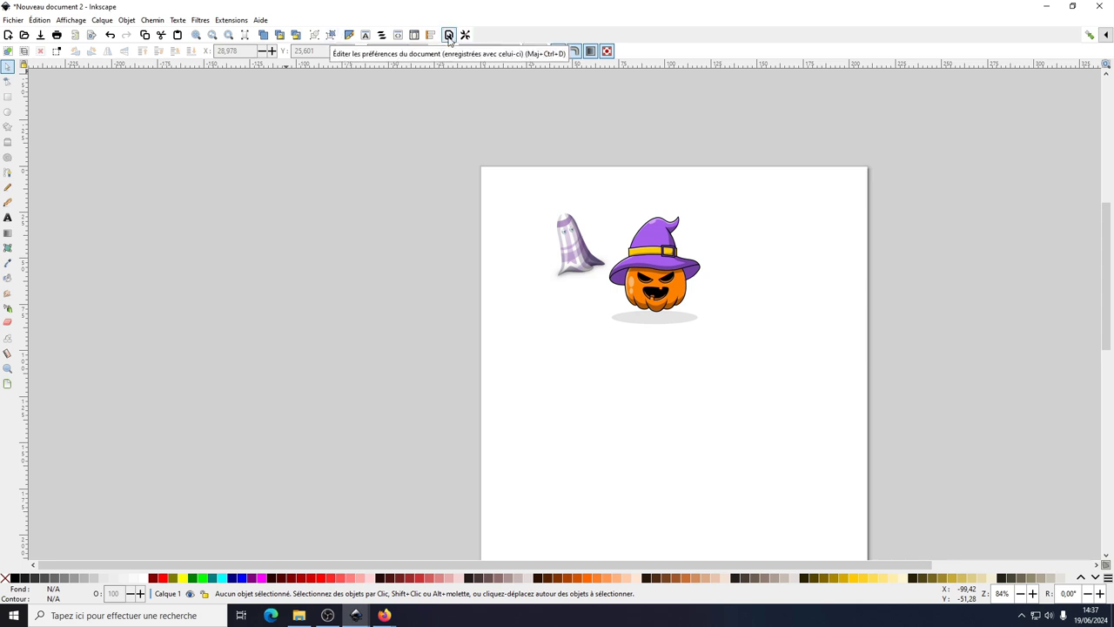
left_click(449, 36)
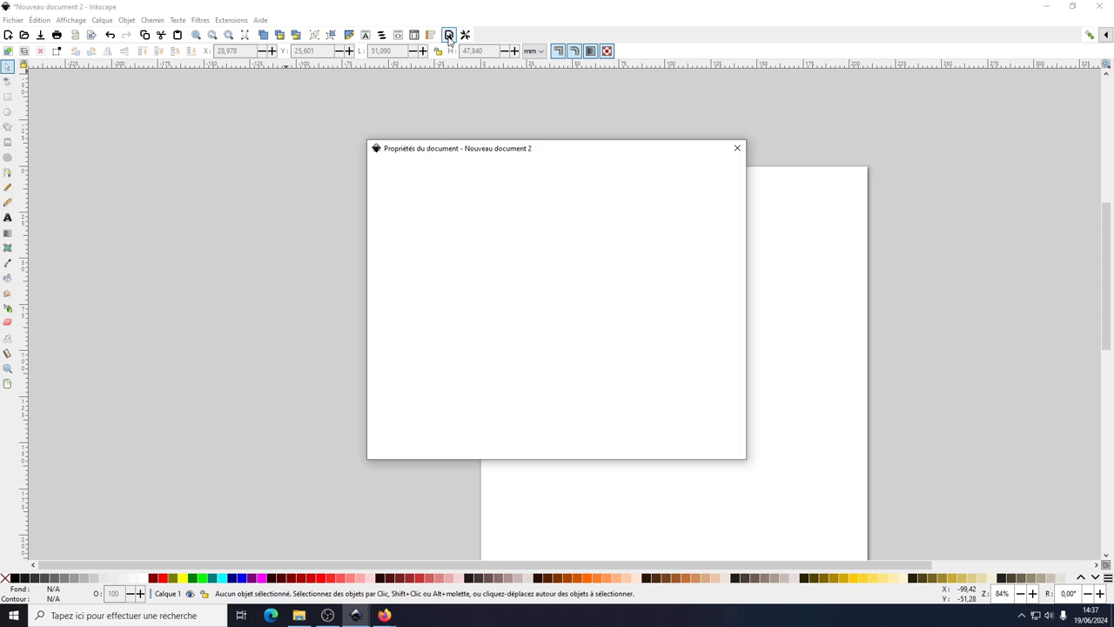
left_click_drag(611, 148, 370, 122)
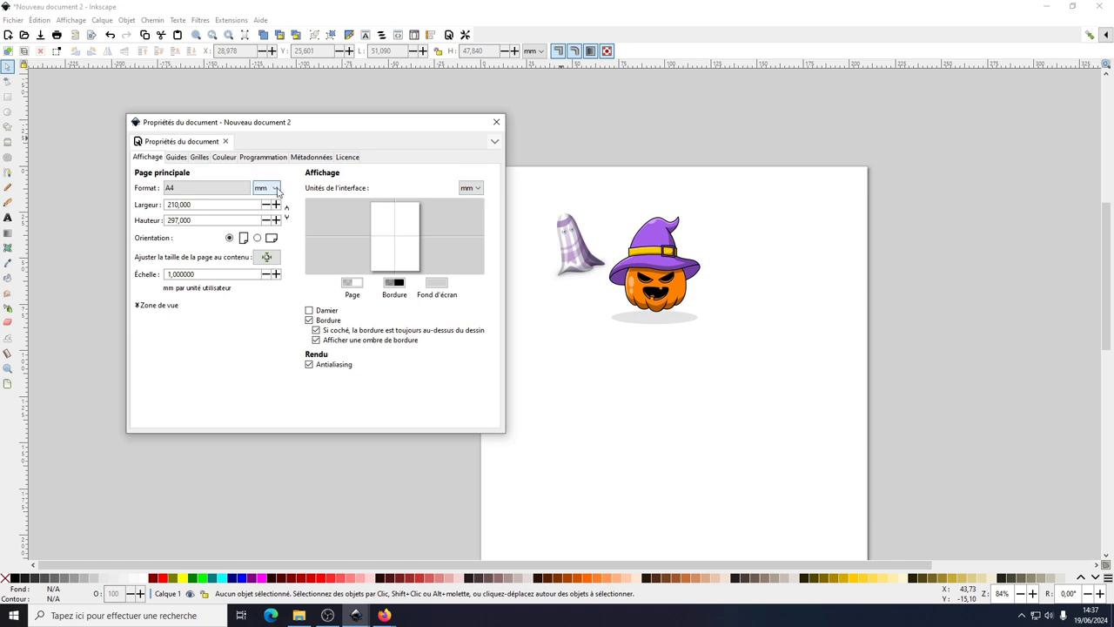
left_click(470, 188)
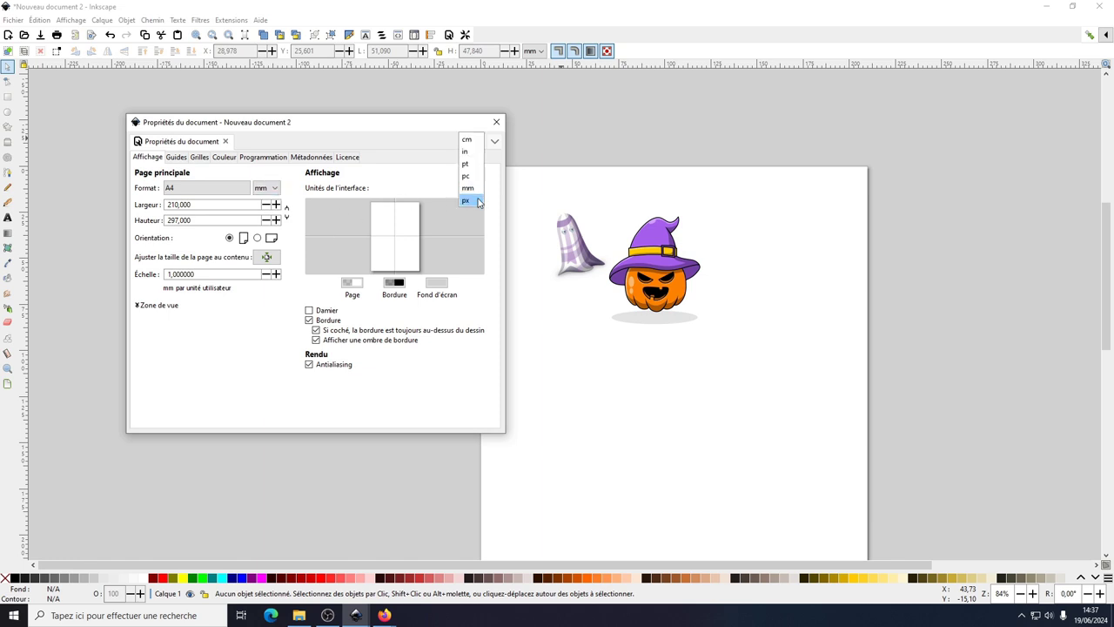
left_click(477, 202)
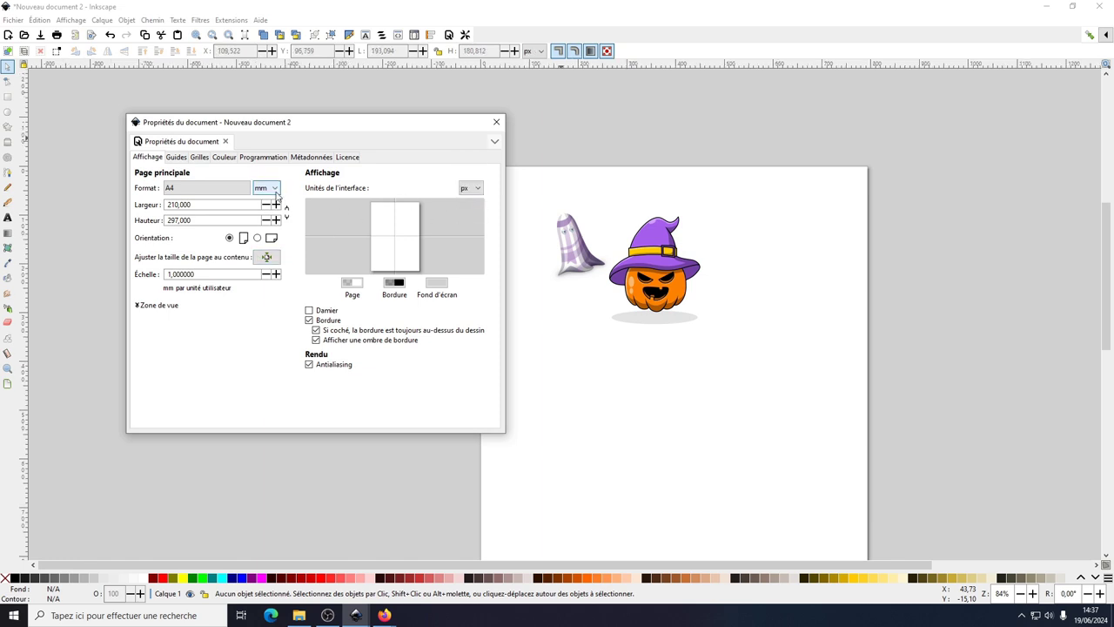
left_click(275, 190)
left_click(269, 203)
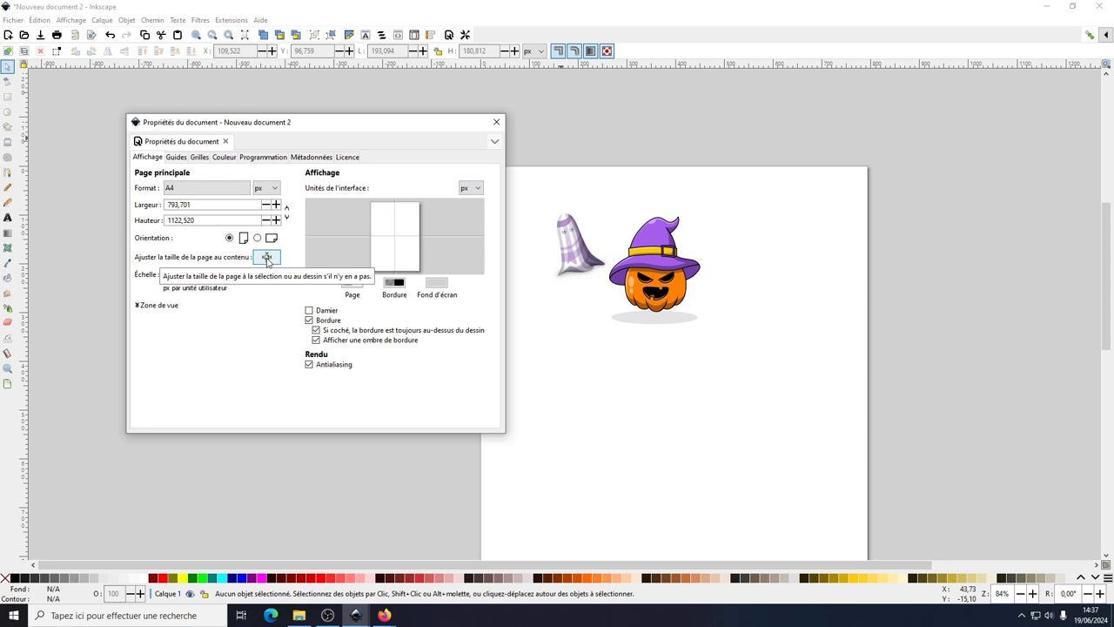
left_click(267, 258)
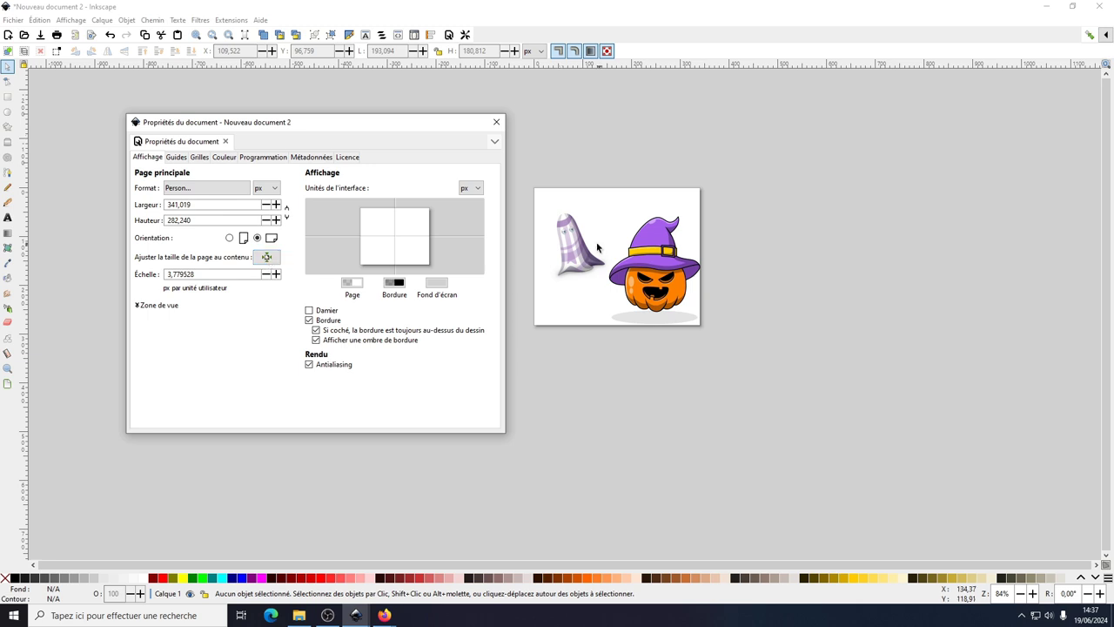
left_click(571, 242)
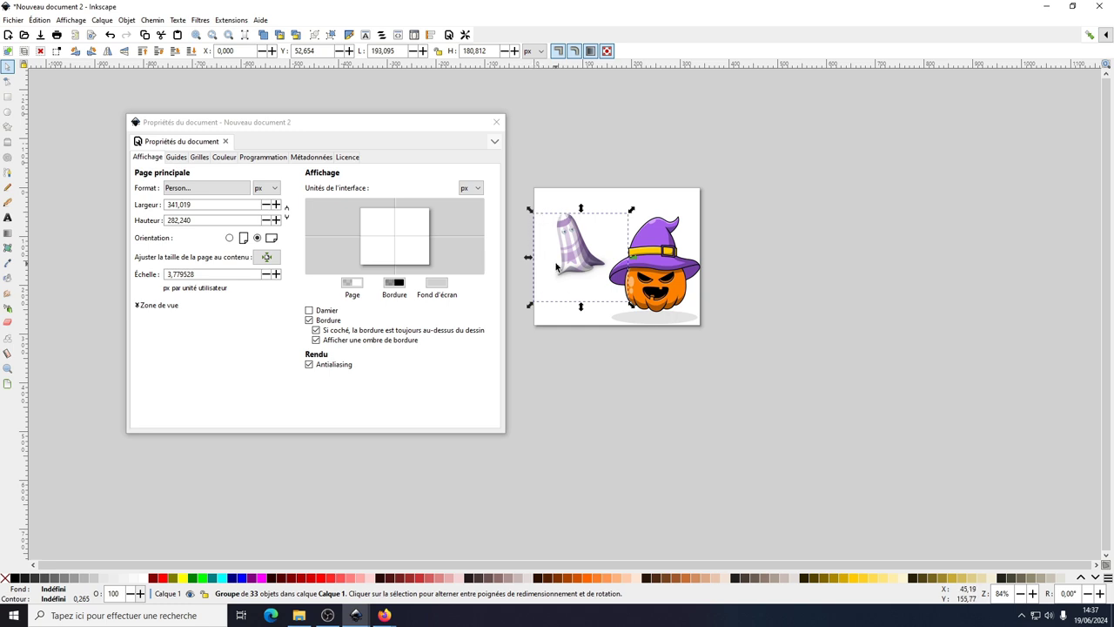
left_click(496, 122)
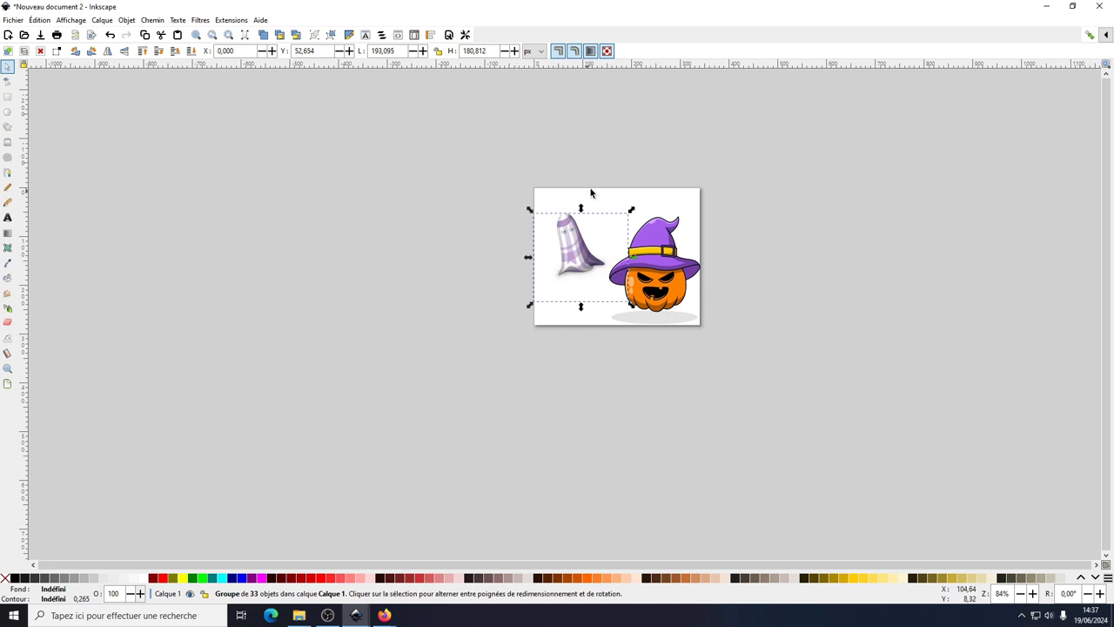
left_click(590, 193)
left_click(13, 19)
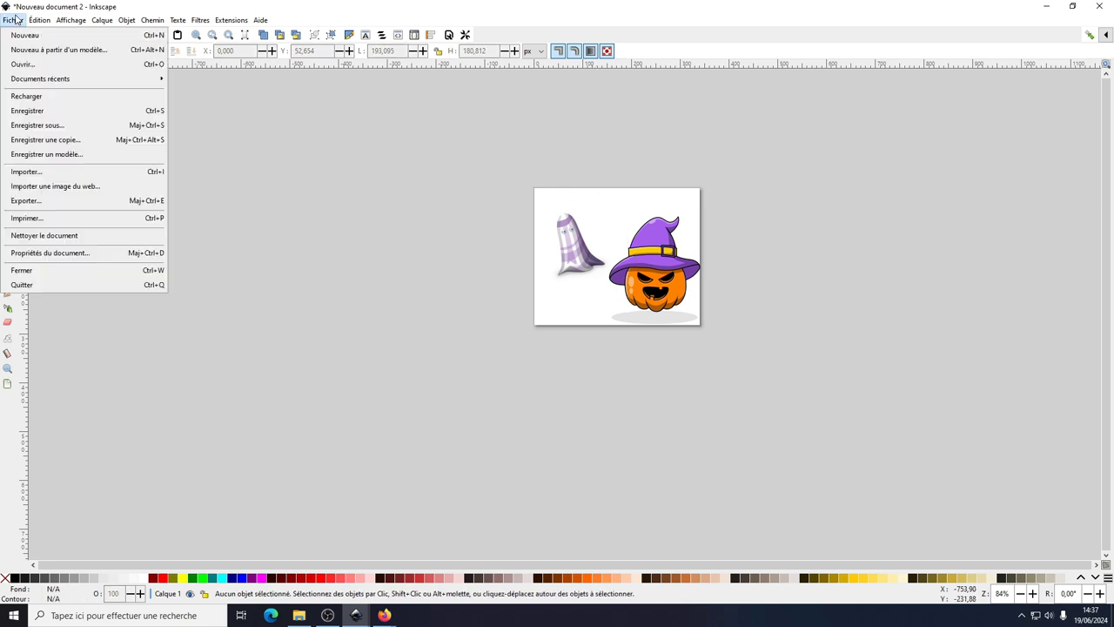
left_click(39, 125)
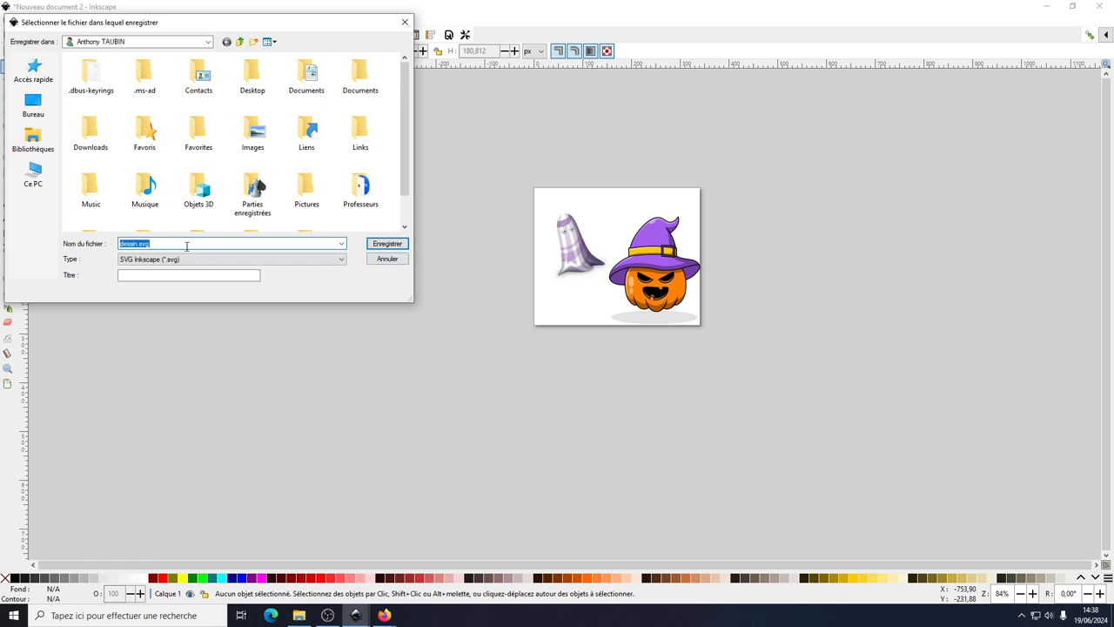
left_click(387, 259)
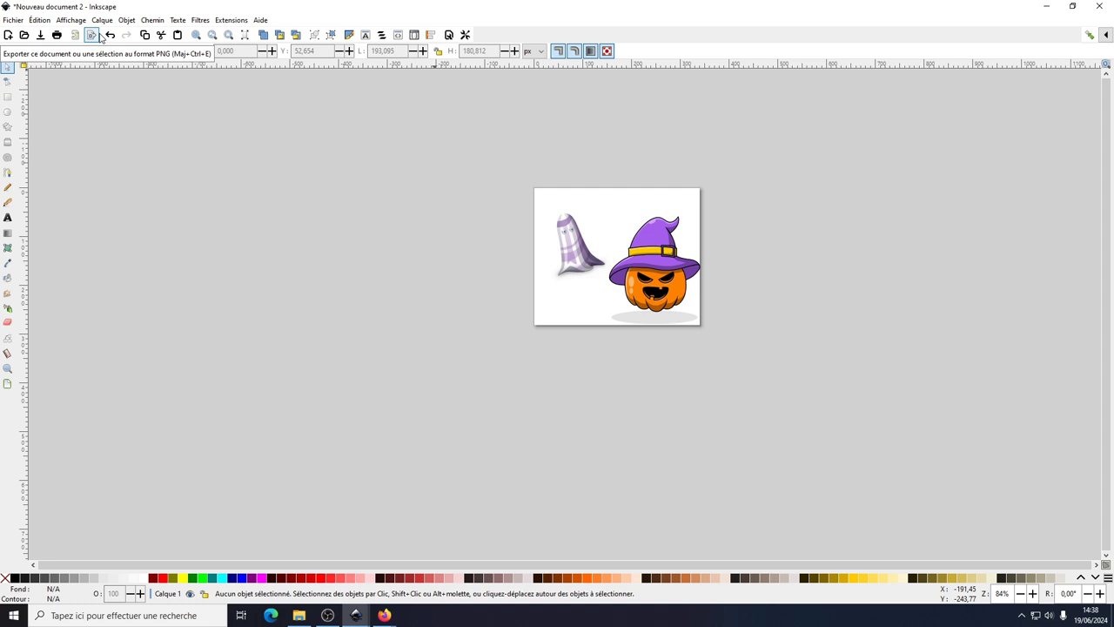
Open PNG export, then deselect the hat band so the 341 × 282 px page exports at 96 PPI.
left_click(13, 20)
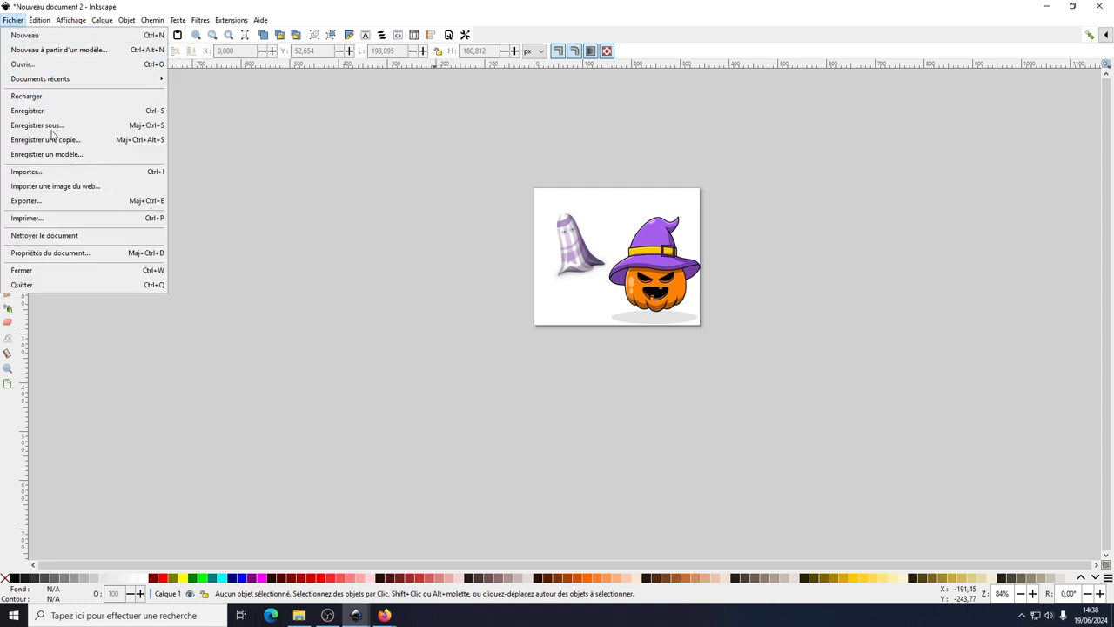
left_click(65, 202)
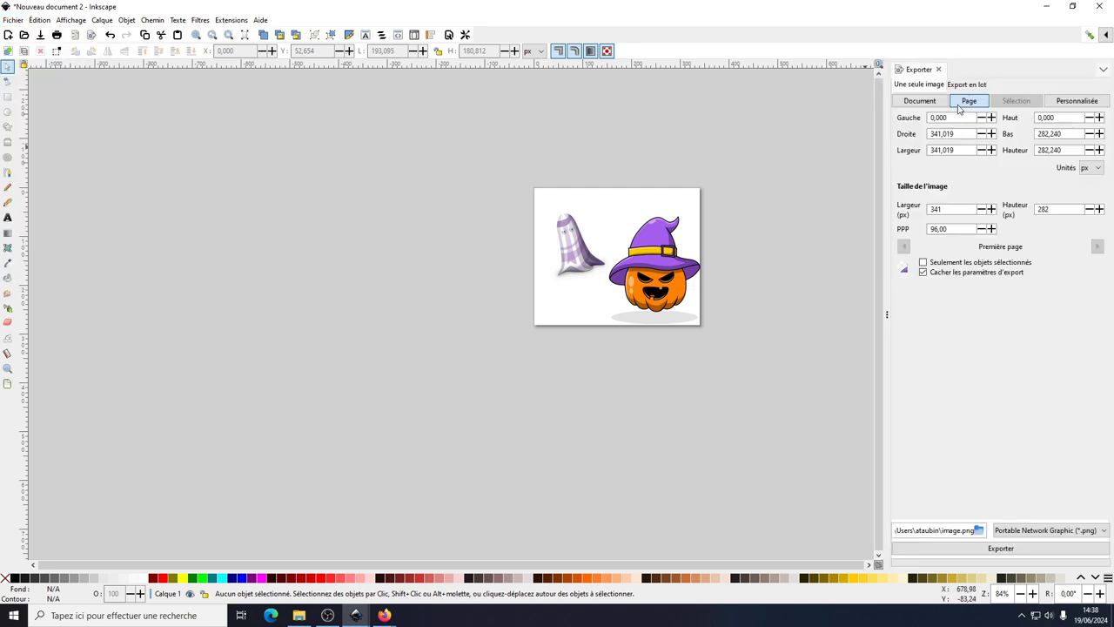
left_click(676, 250)
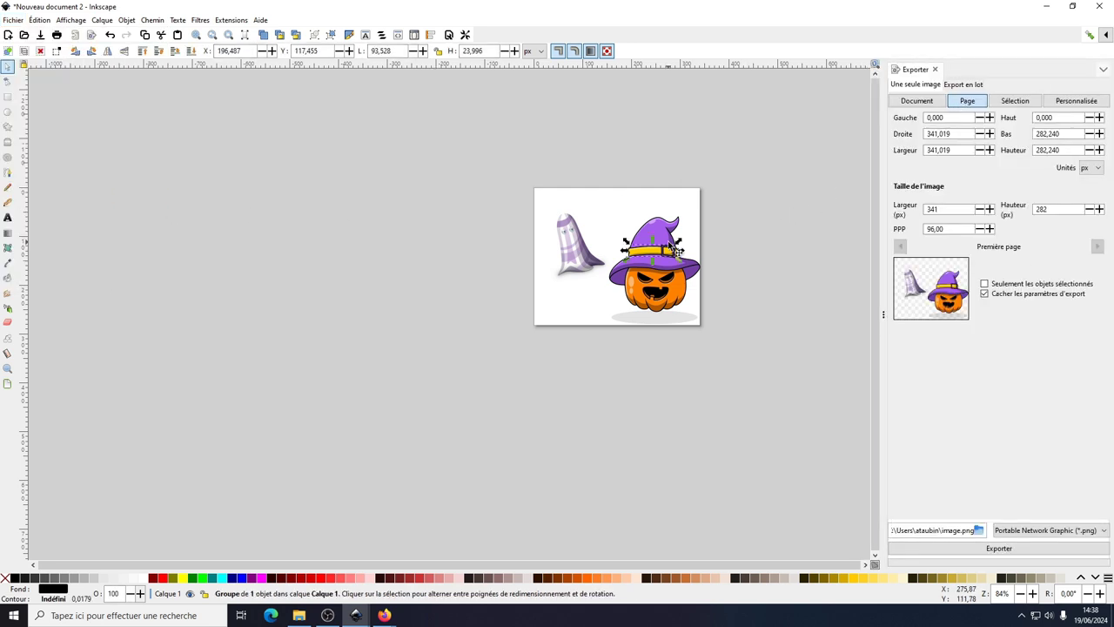
left_click(1009, 104)
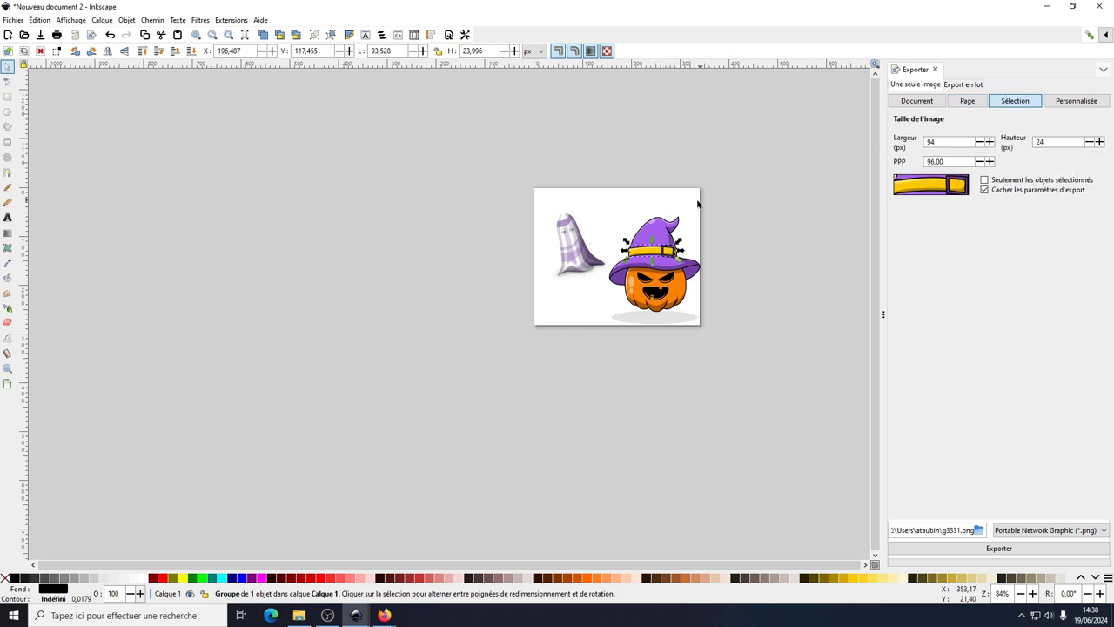
left_click(686, 205)
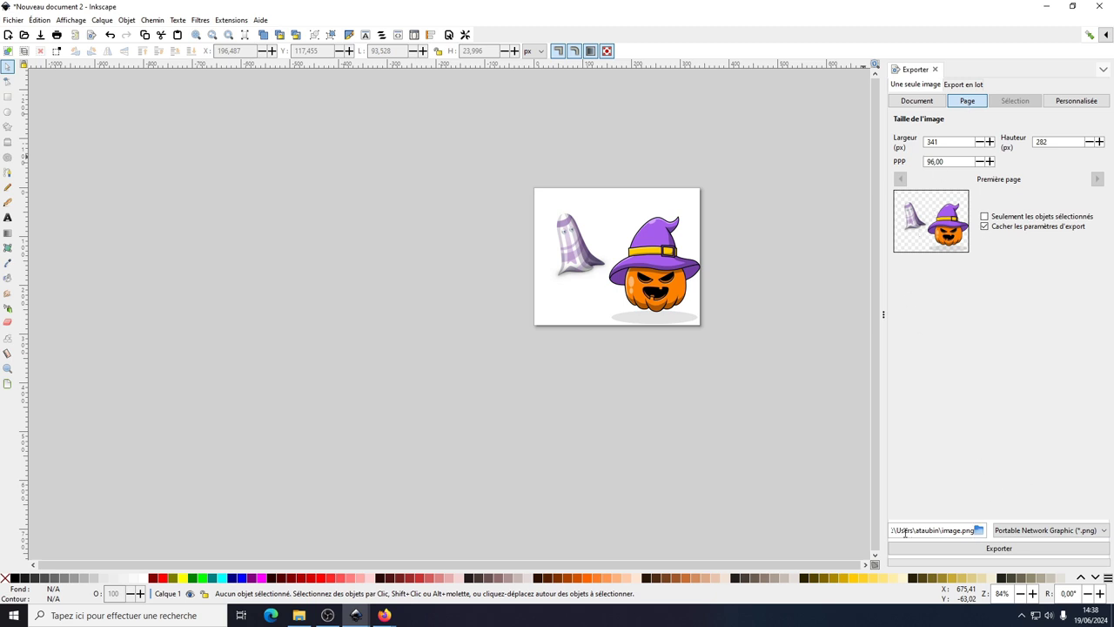
Export the page as image.png into This PC's Vidéos folder at 341 × 282 px.
left_click(978, 531)
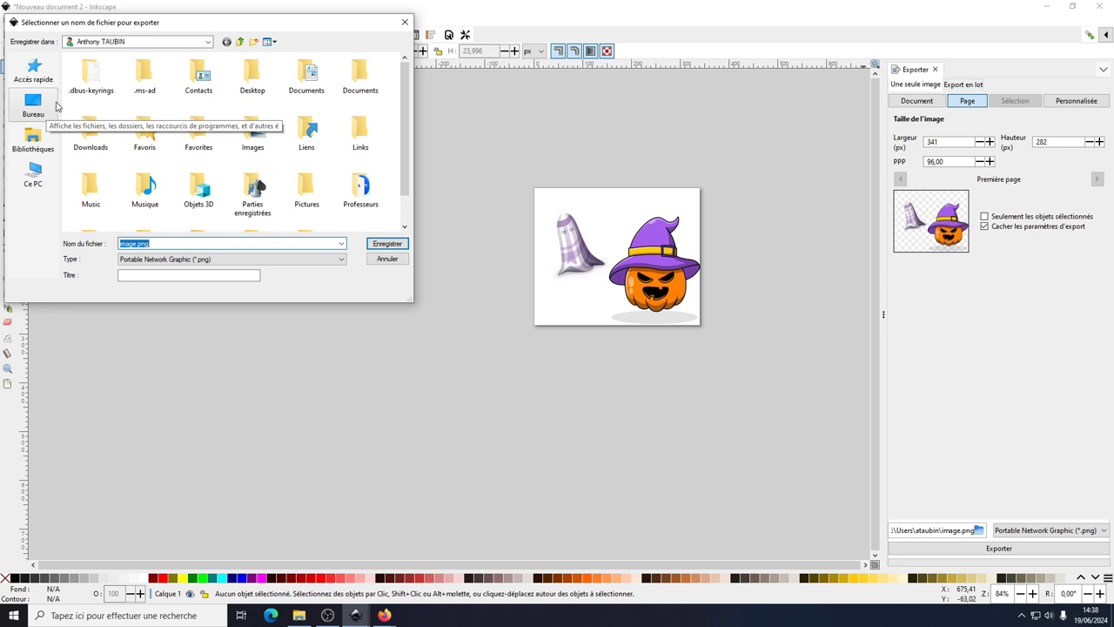
left_click(35, 178)
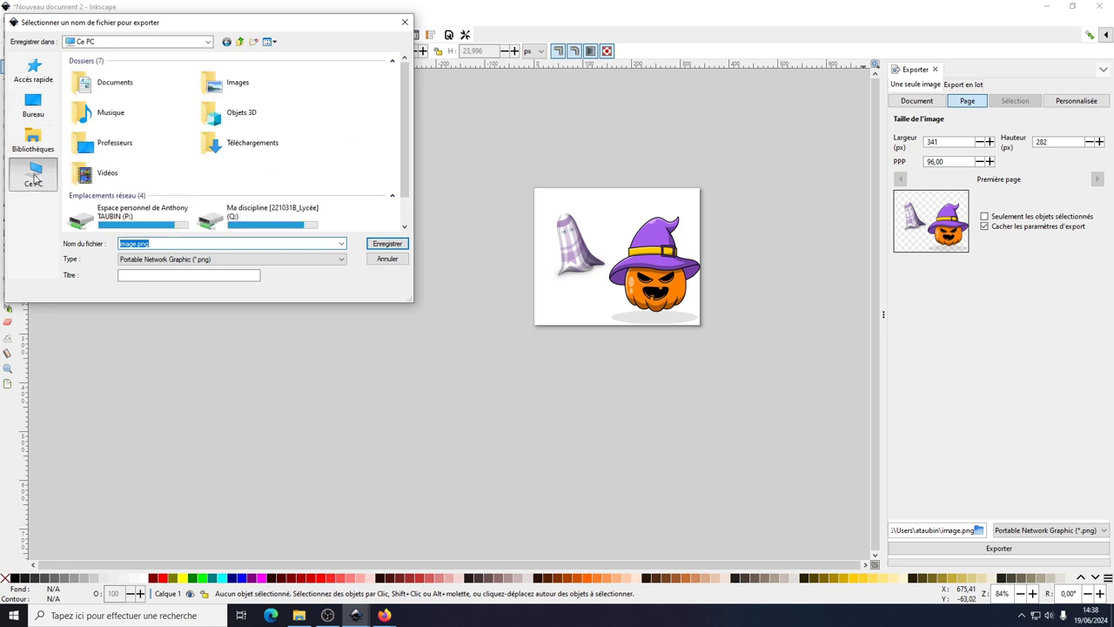
double_click(91, 172)
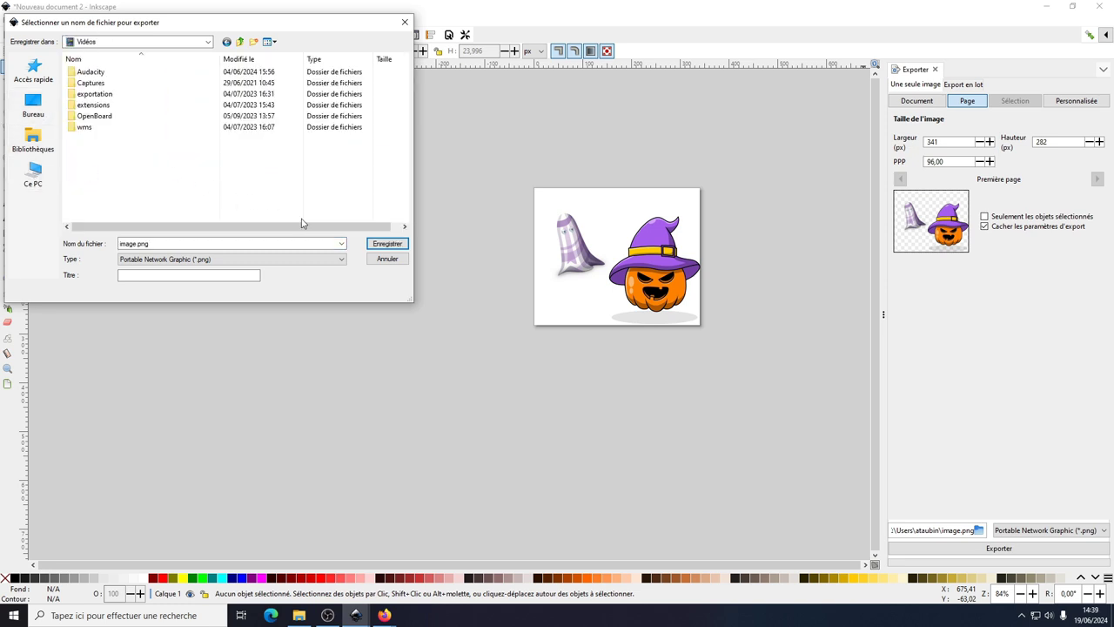
left_click(394, 246)
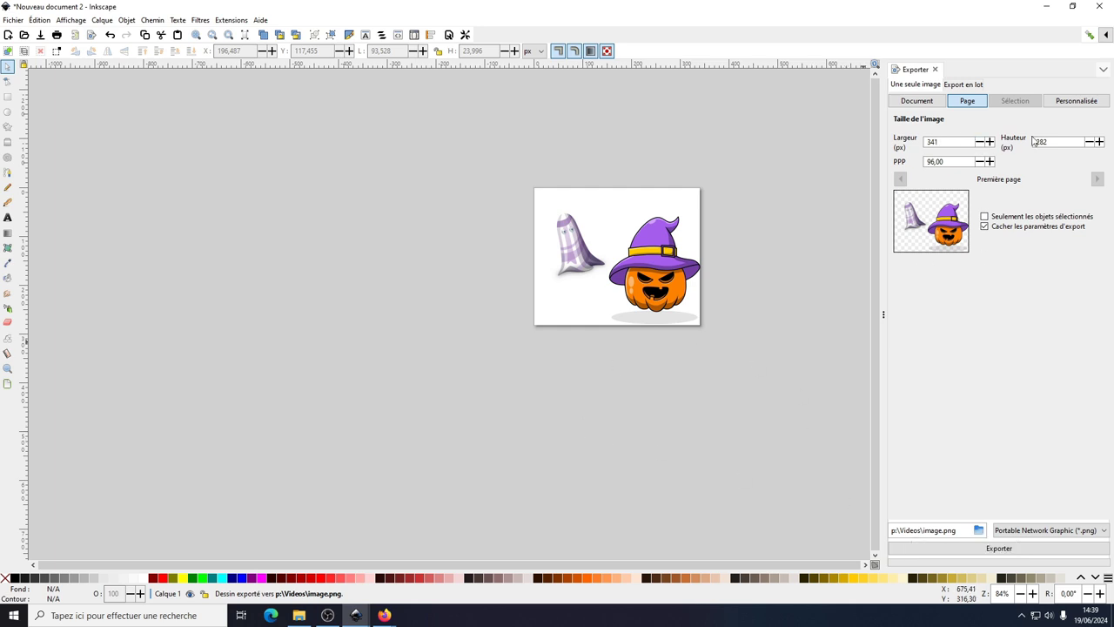
Set the export width to 1000 px (1000 × 828) and overwrite image.png in Vidéos.
double_click(924, 137)
type("1000")
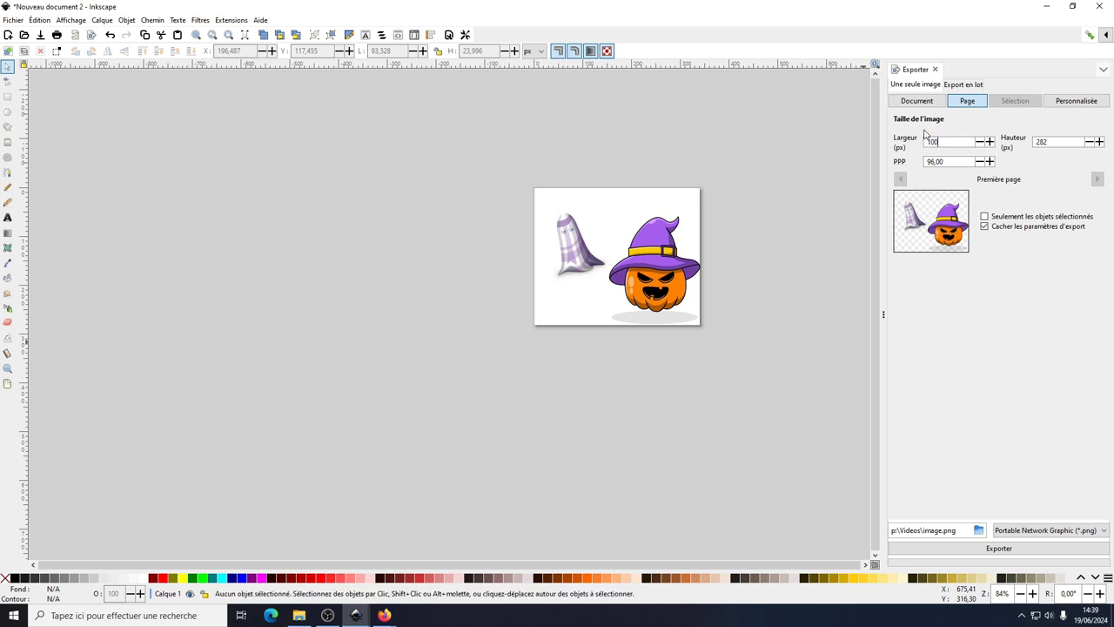
left_click(1045, 142)
left_click(1001, 549)
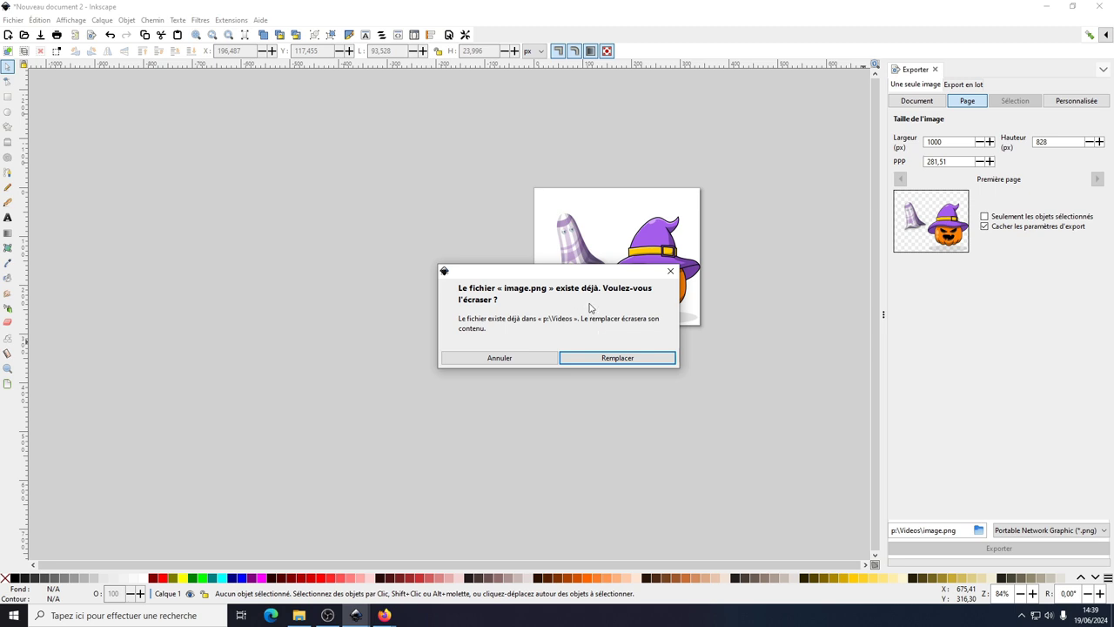
left_click(611, 357)
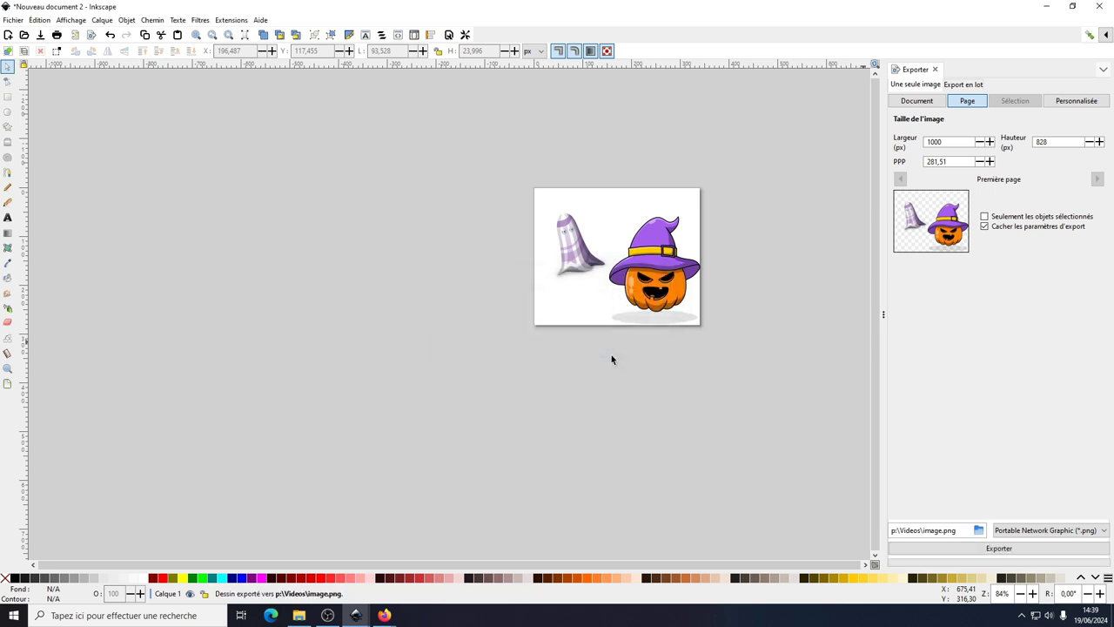